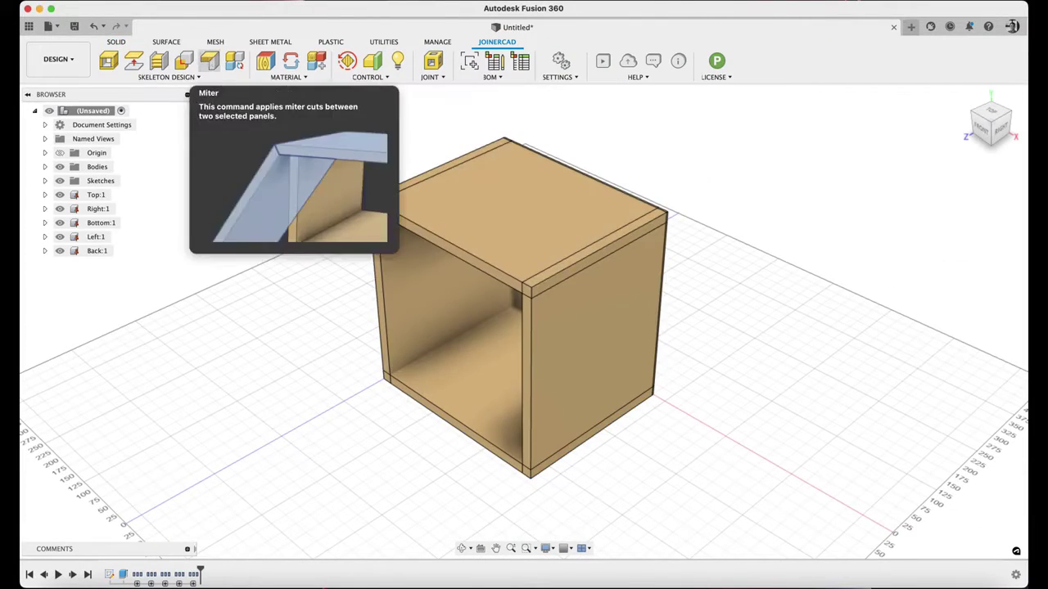
- Apply a miter cut between the cabinet's top panel and right panel
click(209, 61)
click(538, 197)
click(597, 327)
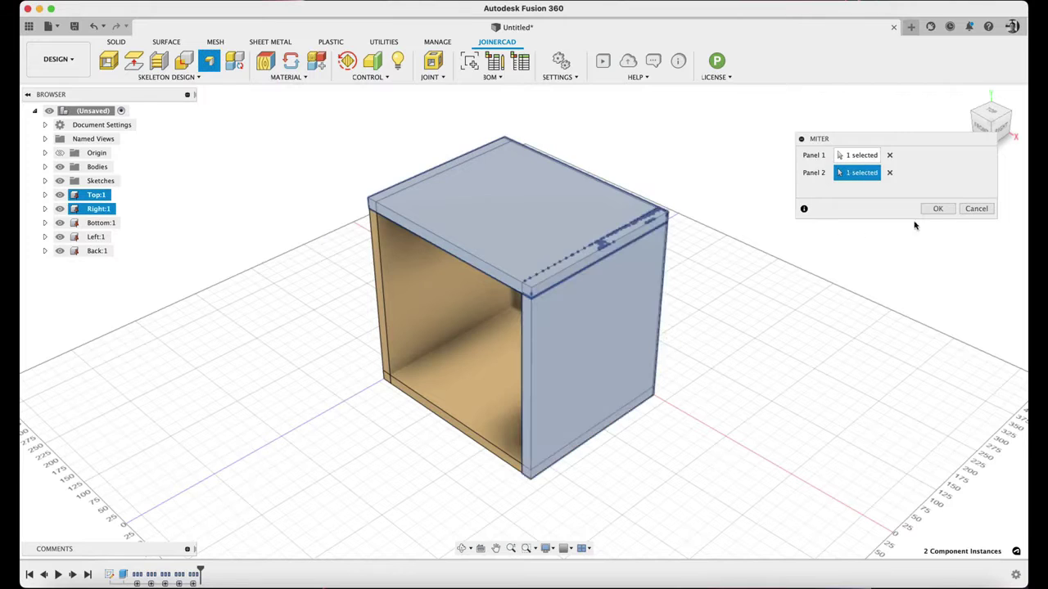
click(938, 210)
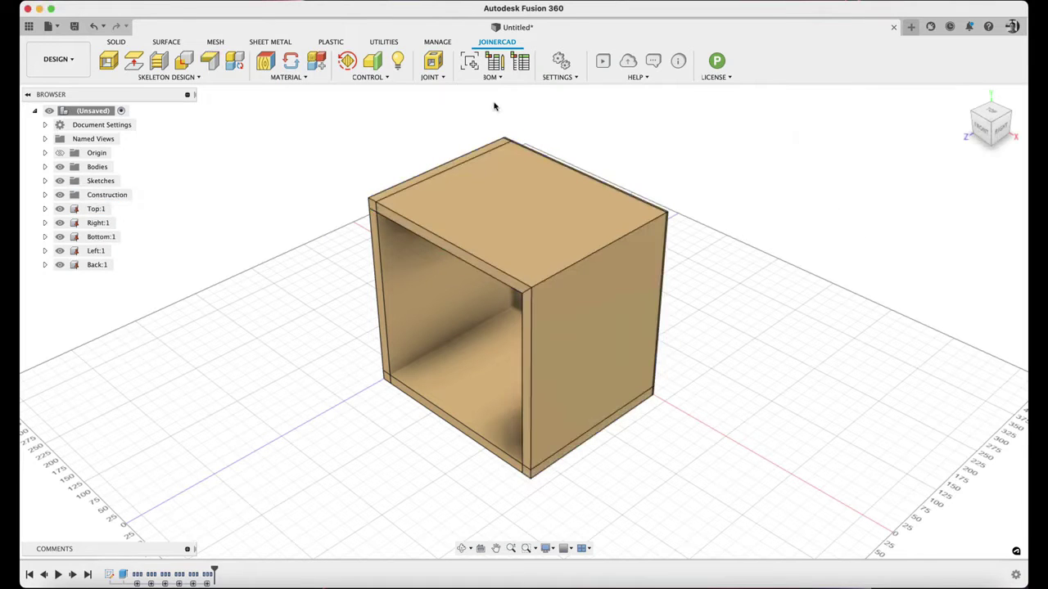
- Apply a miter cut between the cabinet's right panel and bottom panel
click(210, 64)
click(561, 346)
click(508, 415)
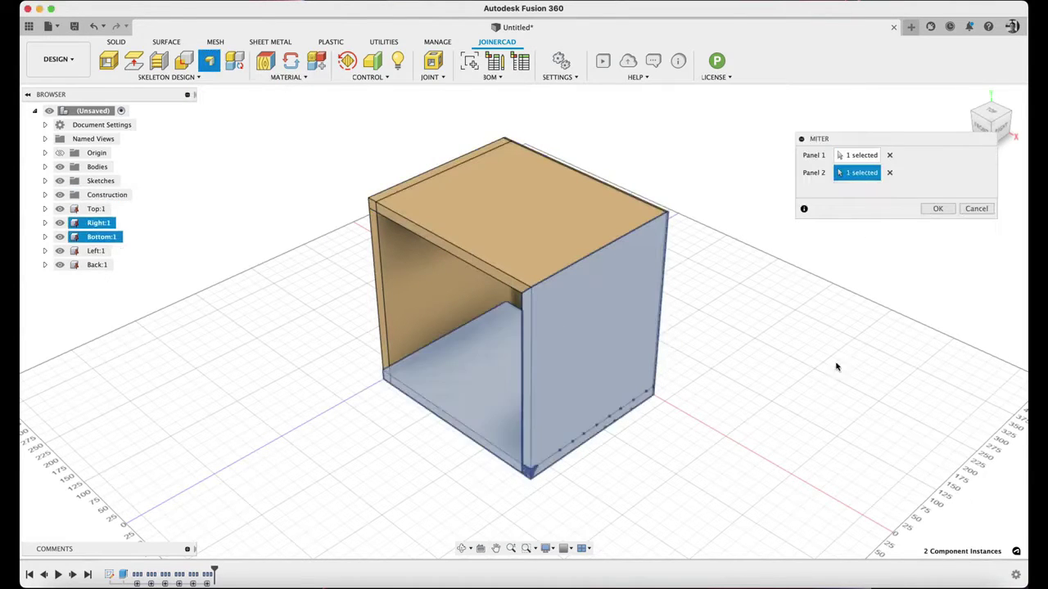
click(939, 210)
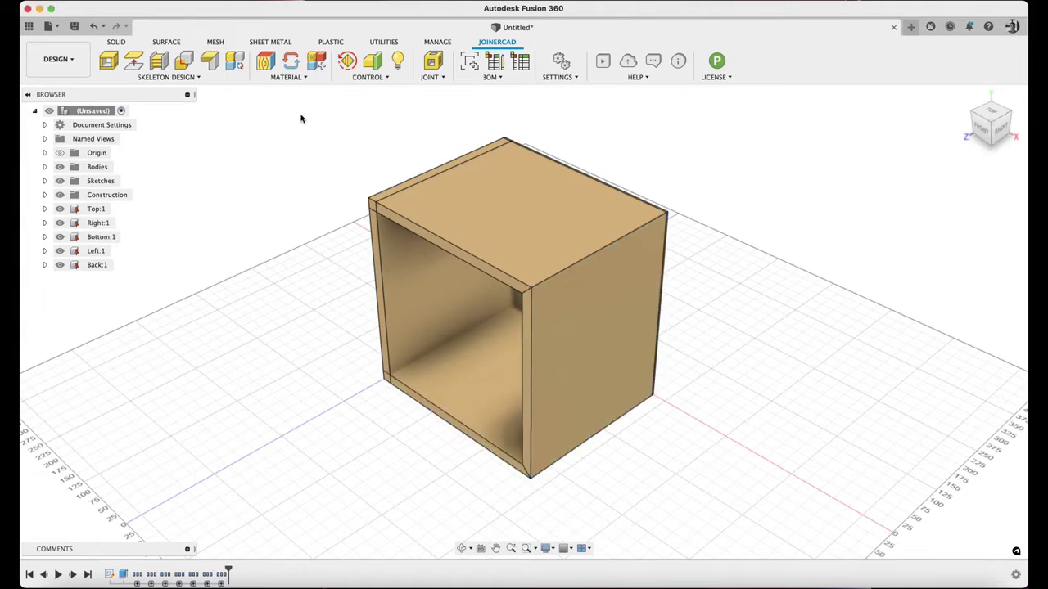
- Apply a miter cut between the cabinet's bottom panel and left panel
click(211, 64)
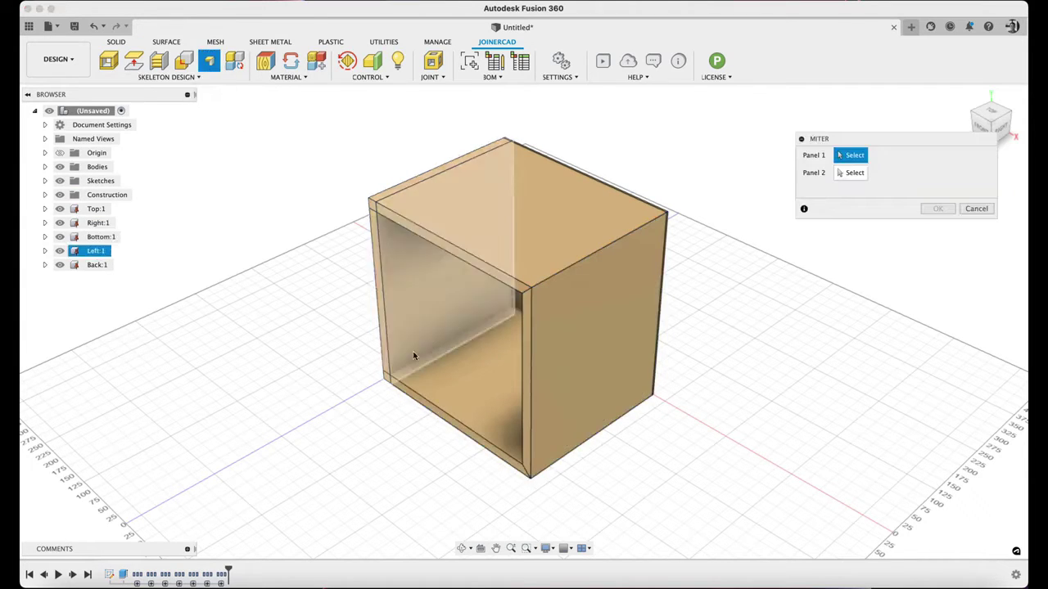
click(472, 402)
click(438, 301)
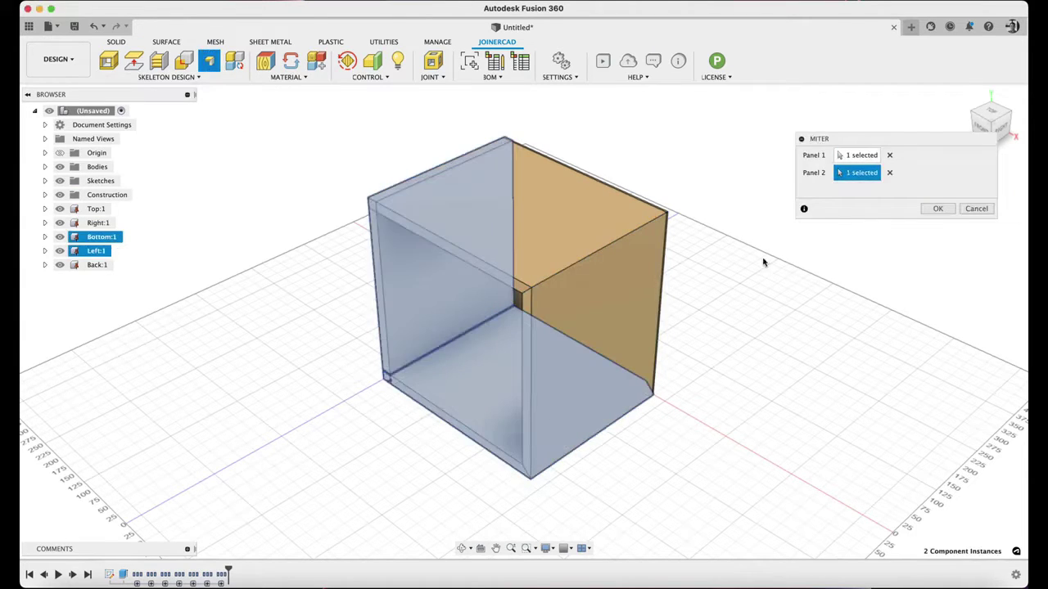
click(931, 210)
- Apply a miter cut between the cabinet's left and top panels, then check the corner joints from the front
click(212, 64)
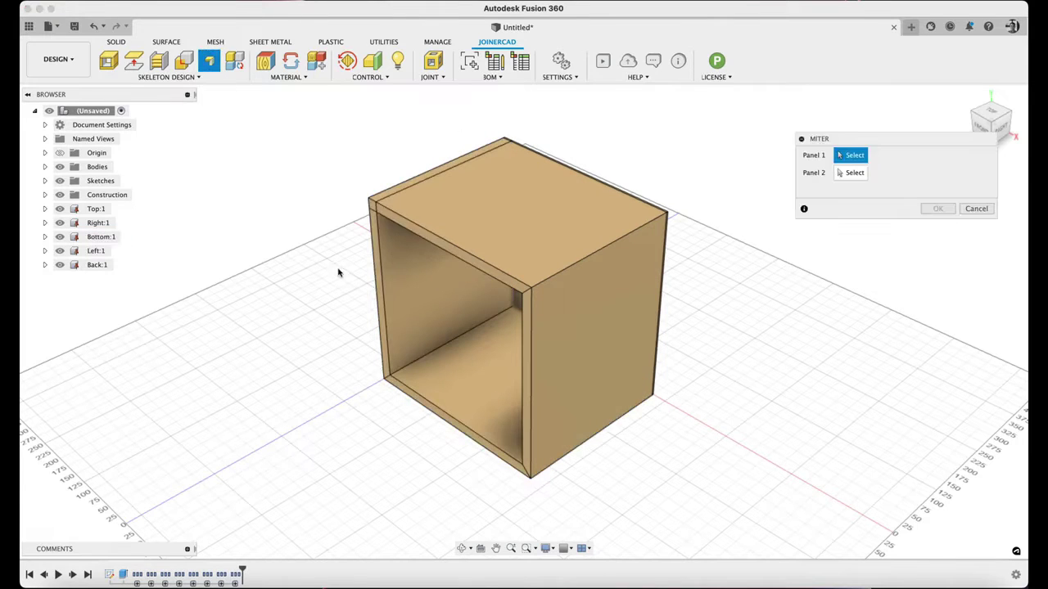
click(402, 250)
click(446, 212)
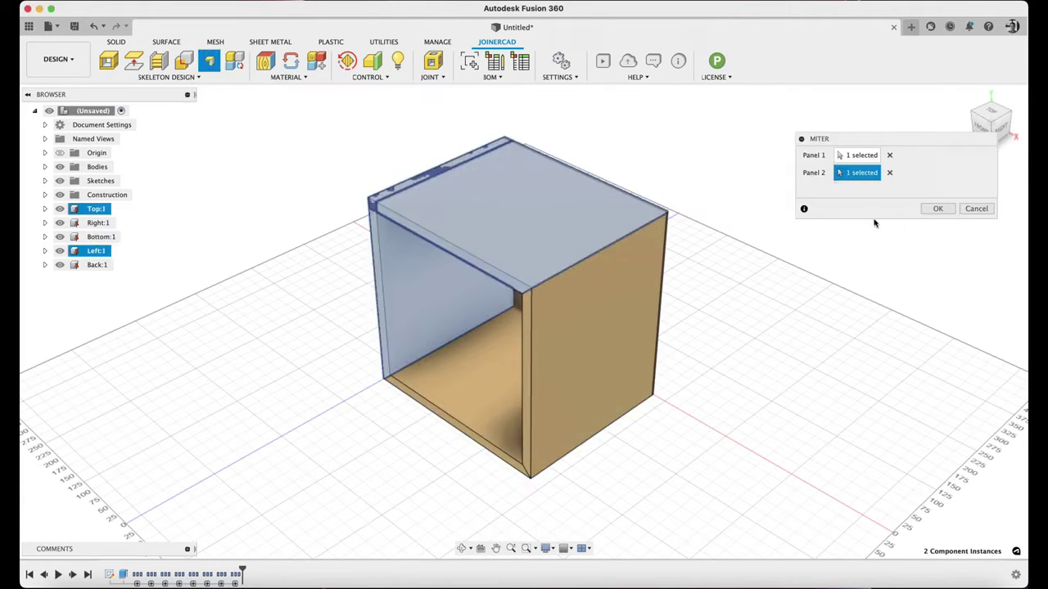
click(944, 211)
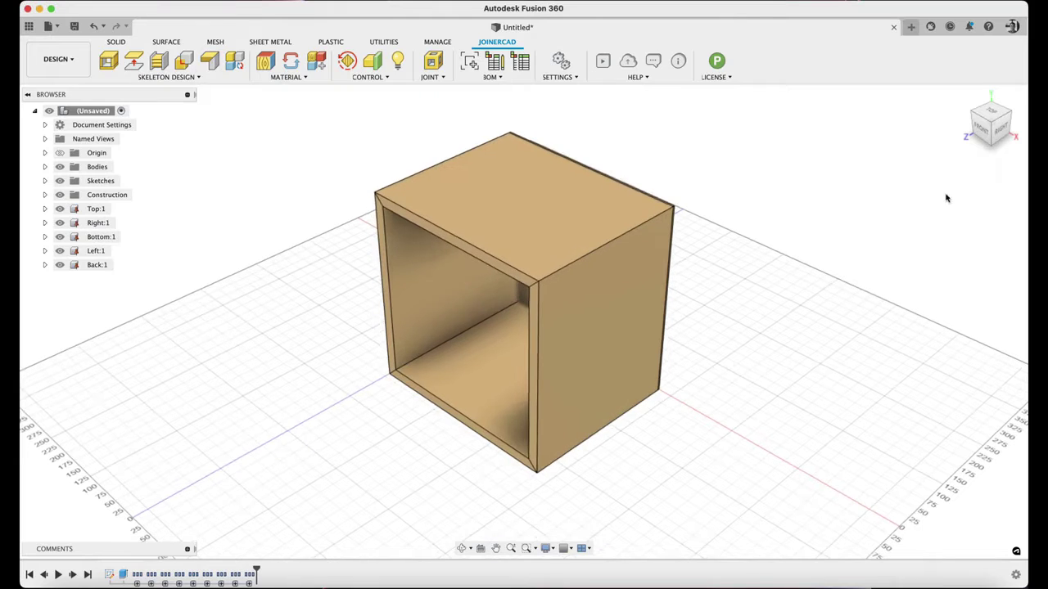
click(986, 138)
scroll(835, 185, up, 2)
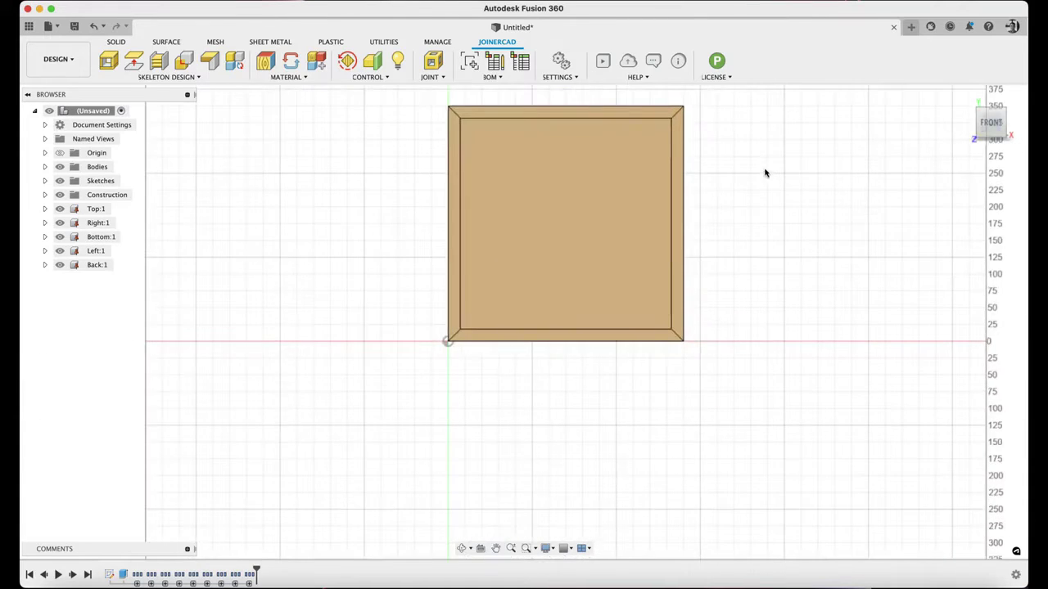
middle_drag(765, 172, 731, 252)
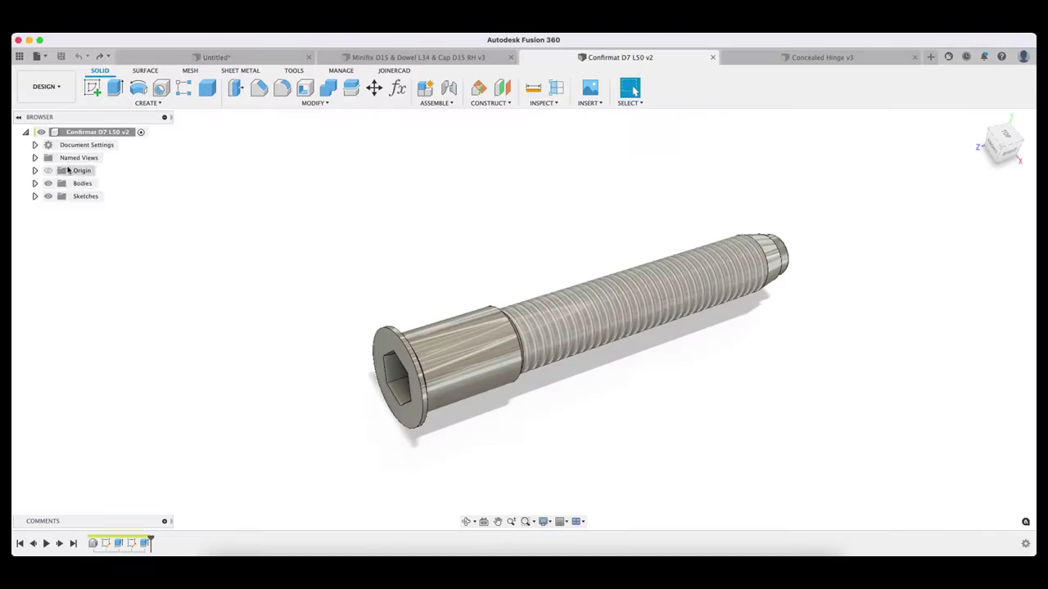
- Select the Hole body in the Confirmat screw design and open the available options for Body1
right_click(72, 202)
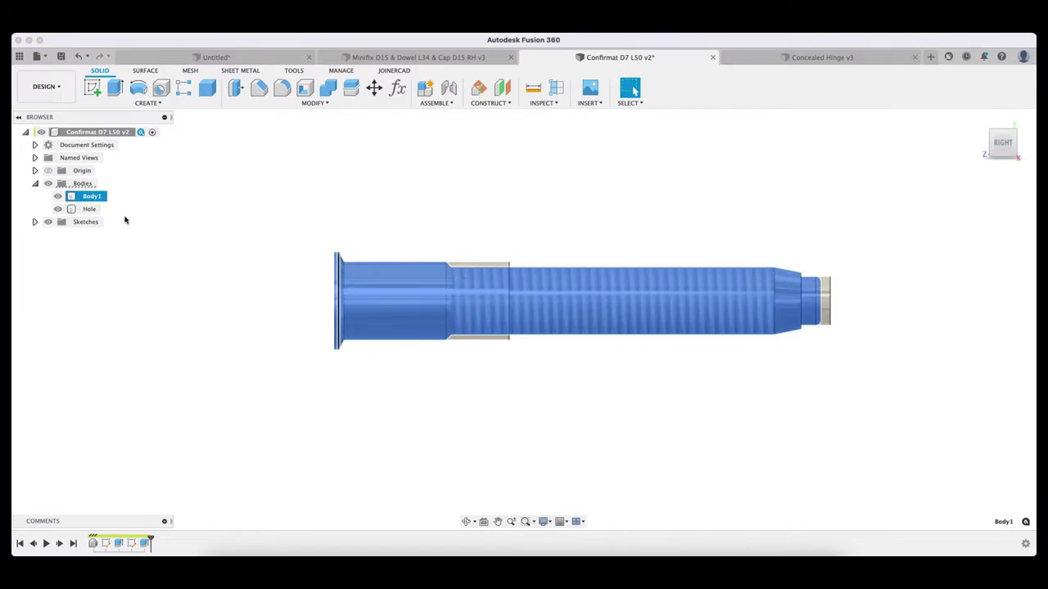
click(90, 210)
right_click(91, 196)
mouse_move(133, 455)
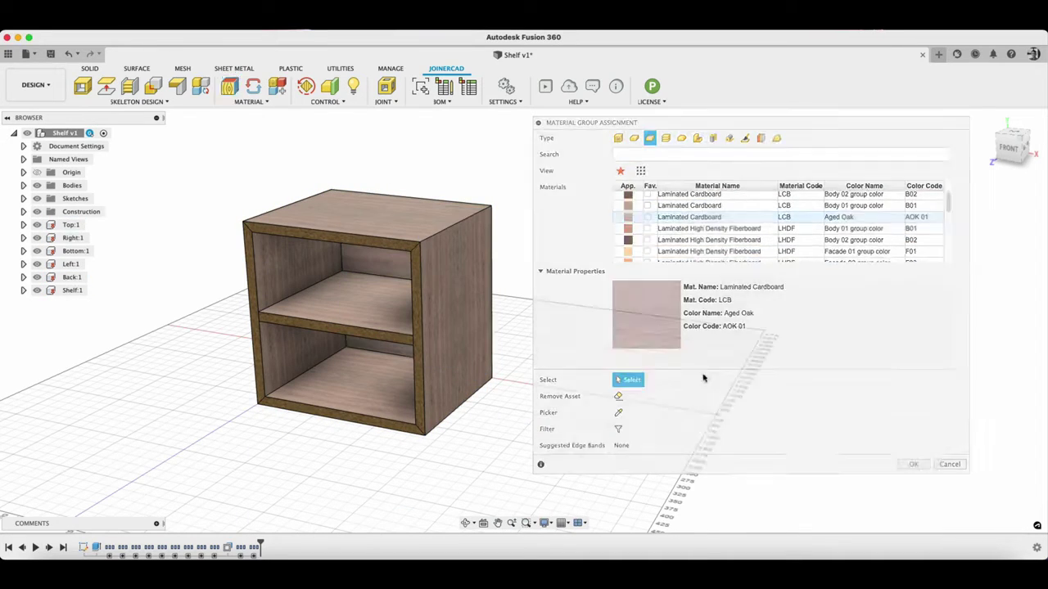
- Apply the Aged Oak PVC edge band to the front edges of the shelf cabinet
click(944, 210)
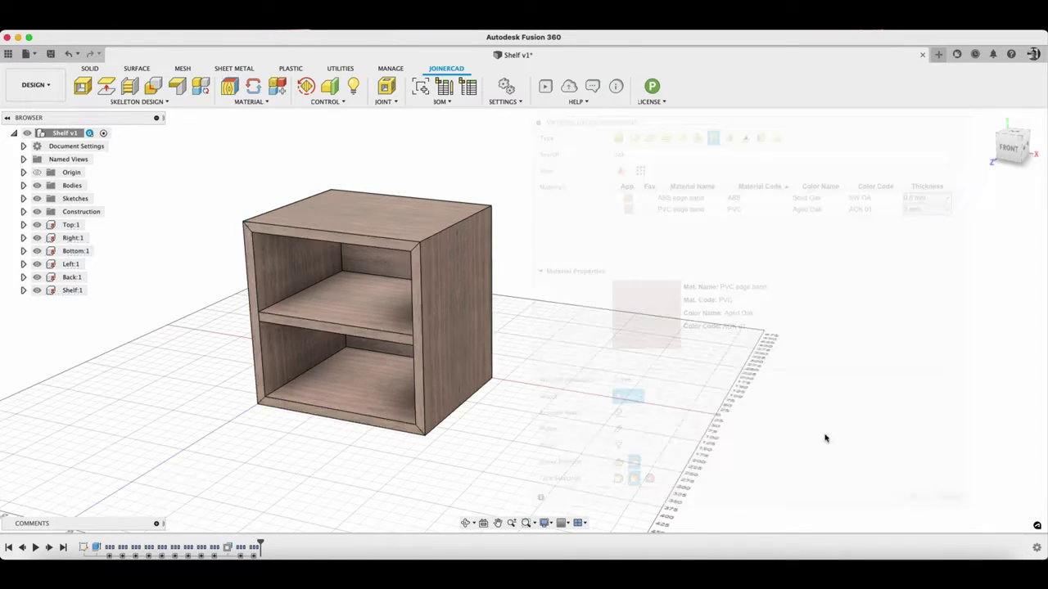
shift+middle_drag(823, 434, 647, 302)
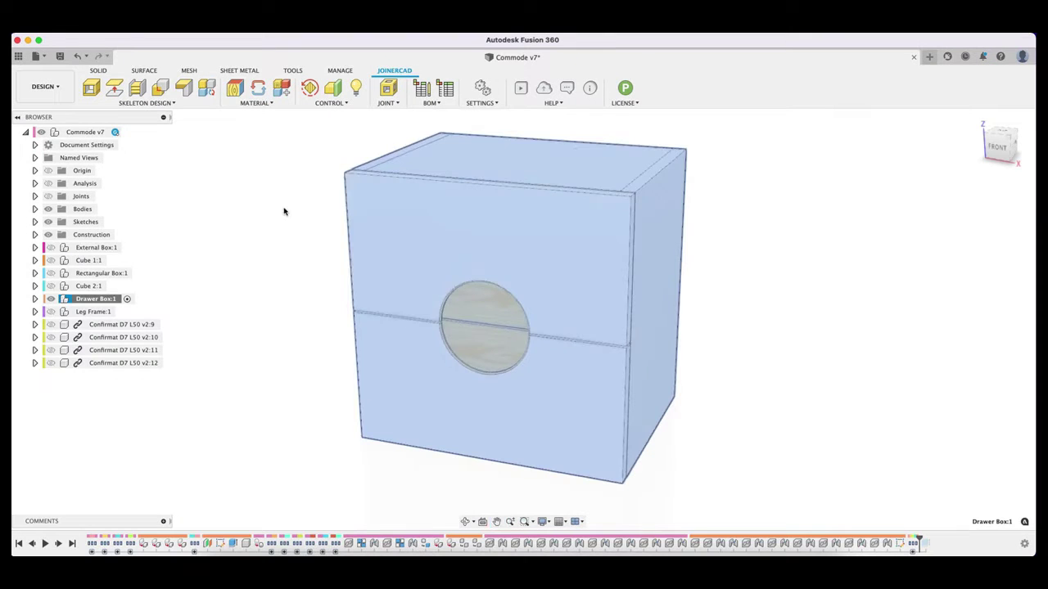
- Set the opacity of the Drawer Box component to 60% to expose its internal hardware
right_click(97, 299)
mouse_move(164, 316)
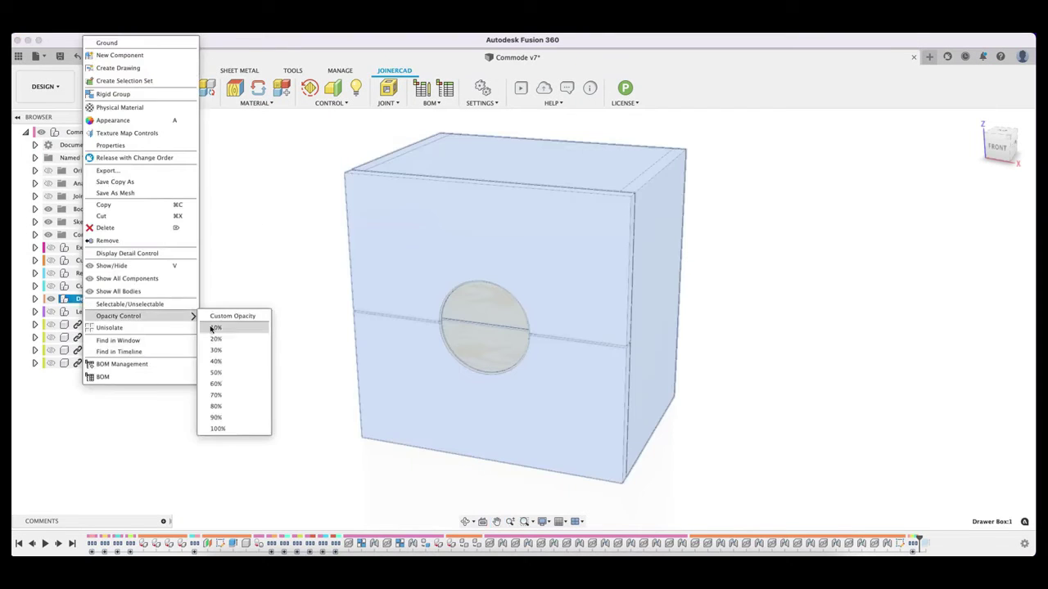
click(229, 385)
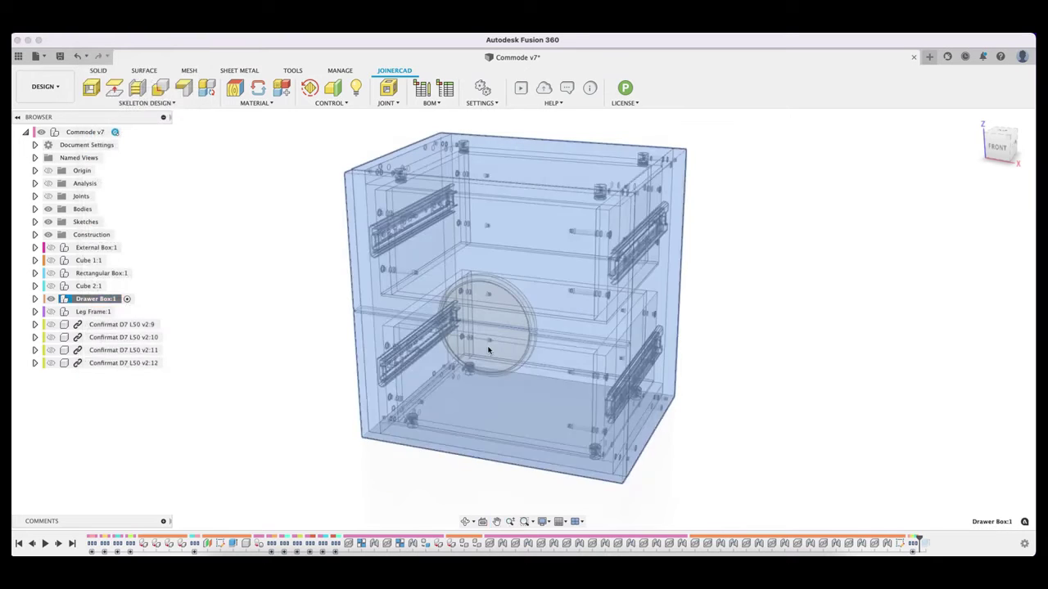
click(750, 316)
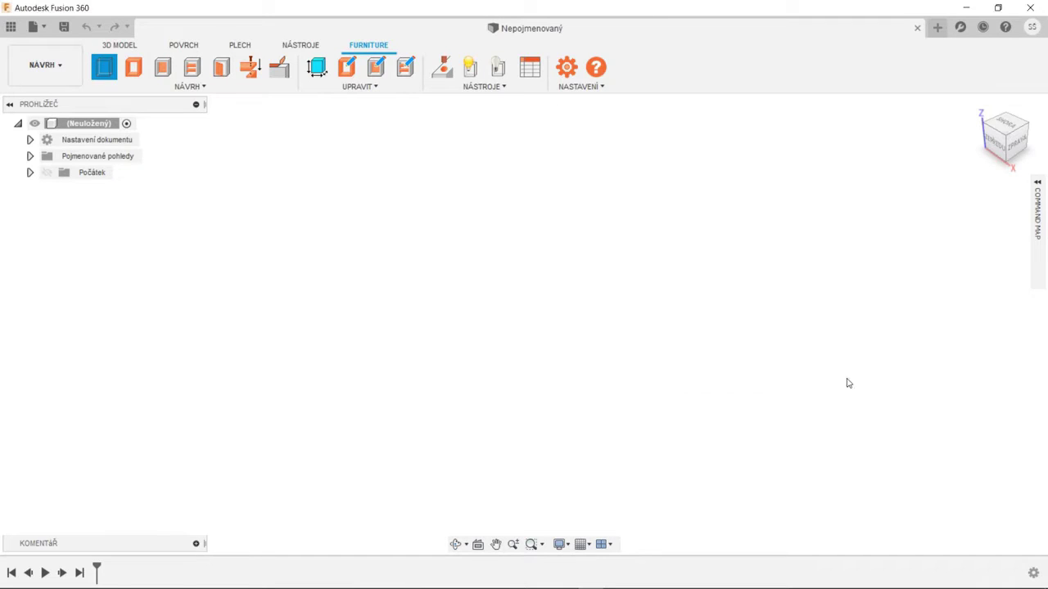
- Insert a skeleton body 500 mm deep, 400 mm wide and 1850 mm high for the tall end cabinet
text(200)
key(Tab)
text(400)
key(Tab)
text(750)
click(841, 376)
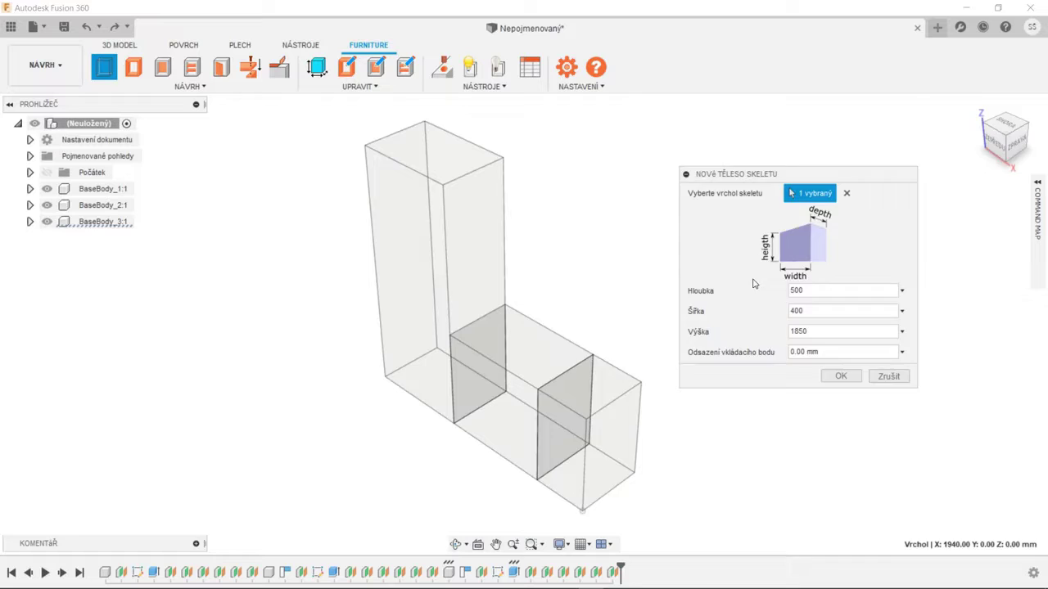
- Insert the carcass panels into the selected cabinet skeleton
click(133, 67)
click(434, 328)
click(952, 522)
shift+middle_drag(532, 327, 573, 320)
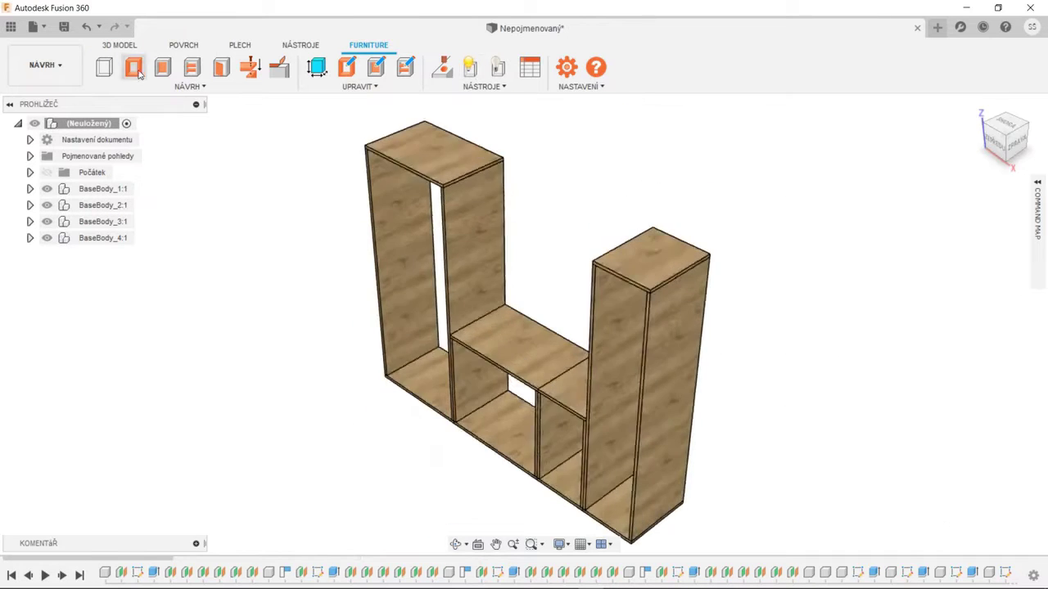
- Insert a back panel into the selected cabinet carcass
click(163, 66)
click(492, 246)
click(825, 475)
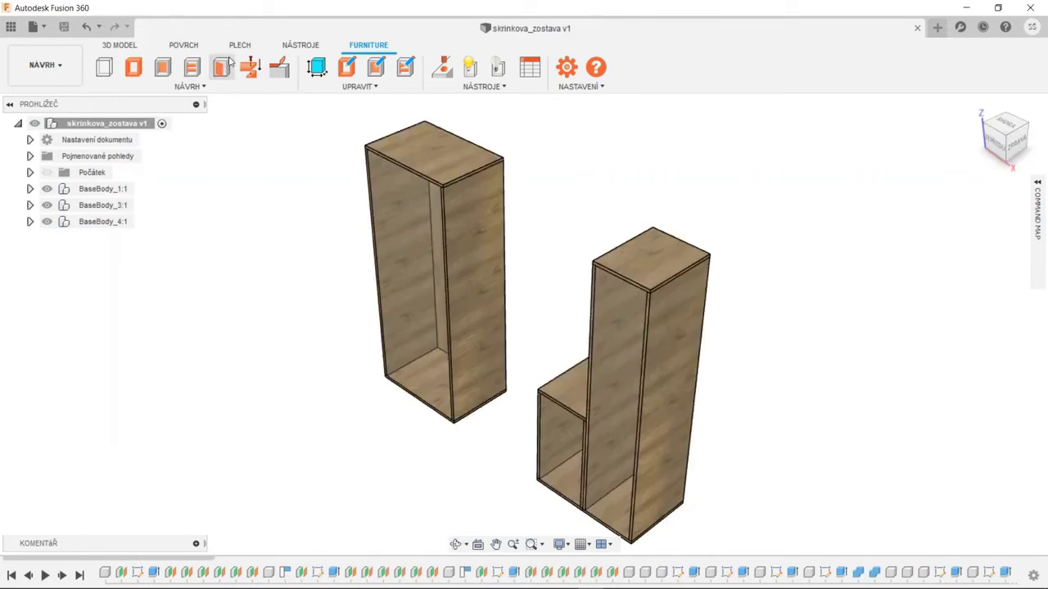
- Add a pair of doors to the front of the wide tall cabinet BaseBody_1
click(221, 66)
click(434, 271)
click(824, 507)
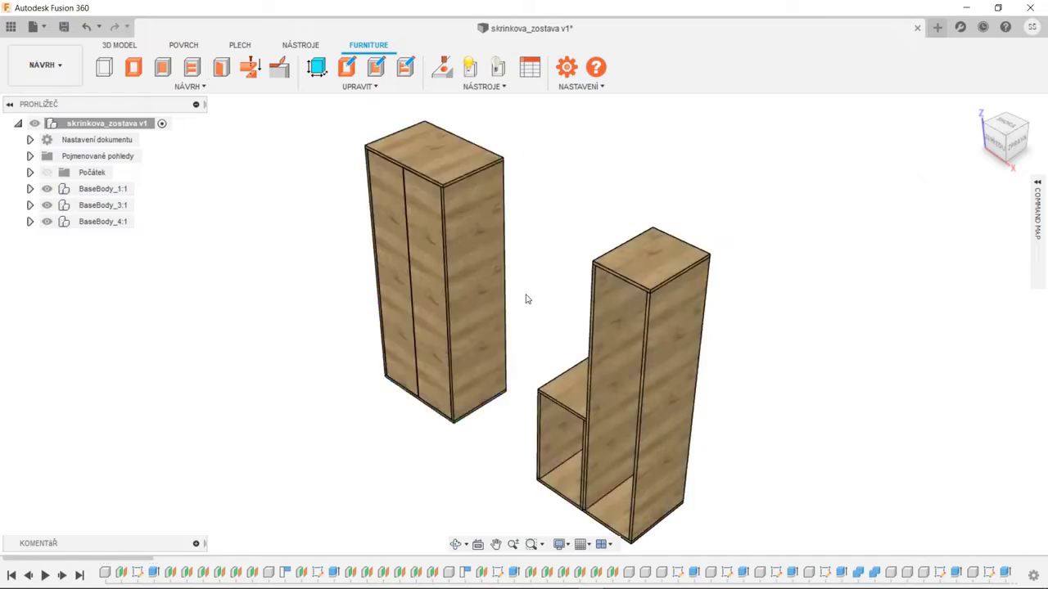
- Change the opacity of the tall end cabinet BaseBody_4
scroll(860, 339, up, 5)
shift+middle_drag(631, 279, 661, 243)
click(164, 336)
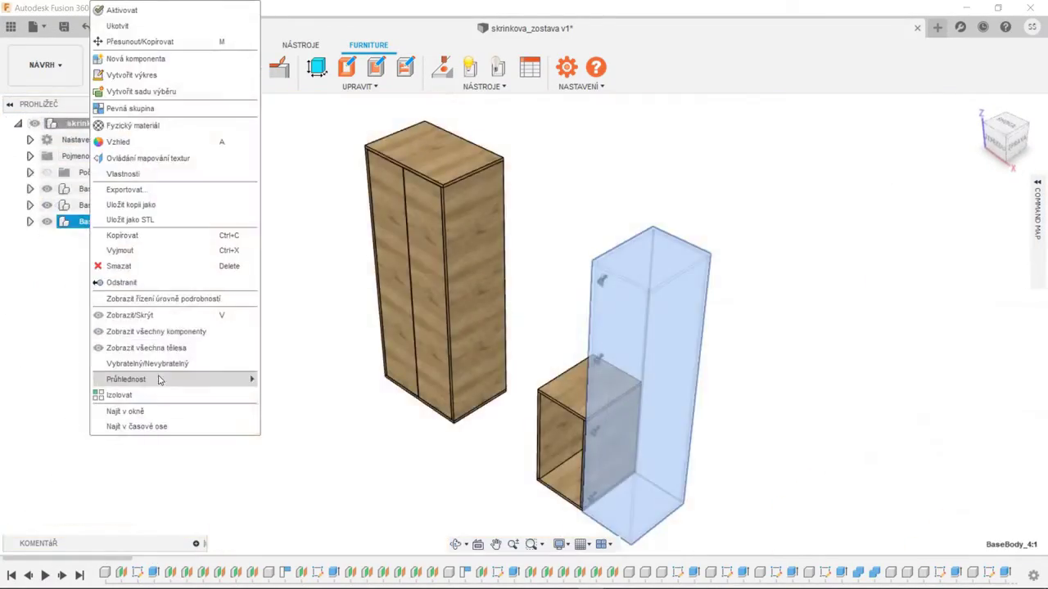
click(307, 472)
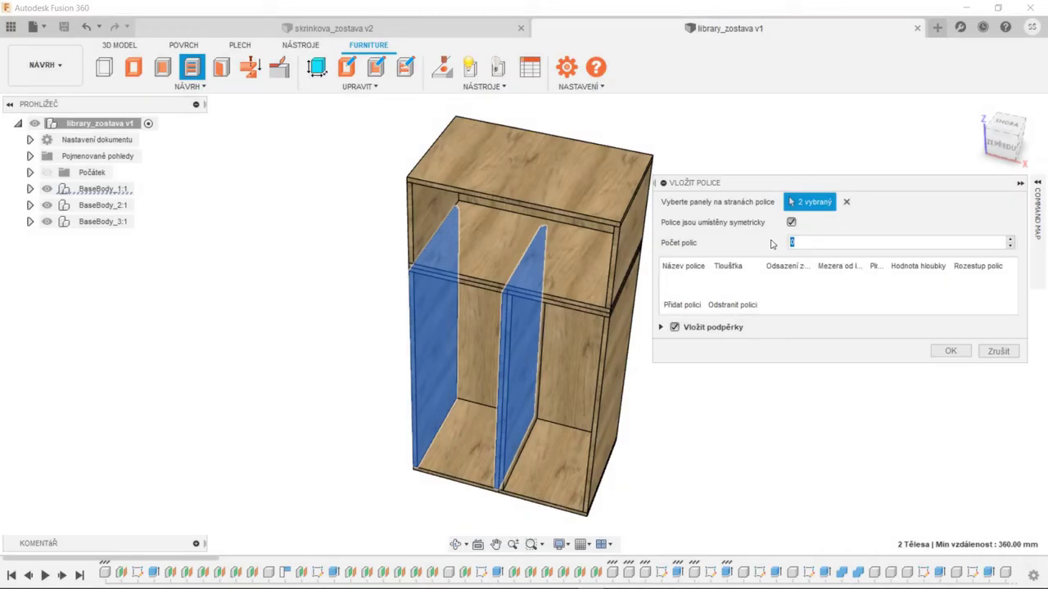
- Insert symmetrically spaced shelves with supports between the two selected upright panels of the library cabinet
click(963, 387)
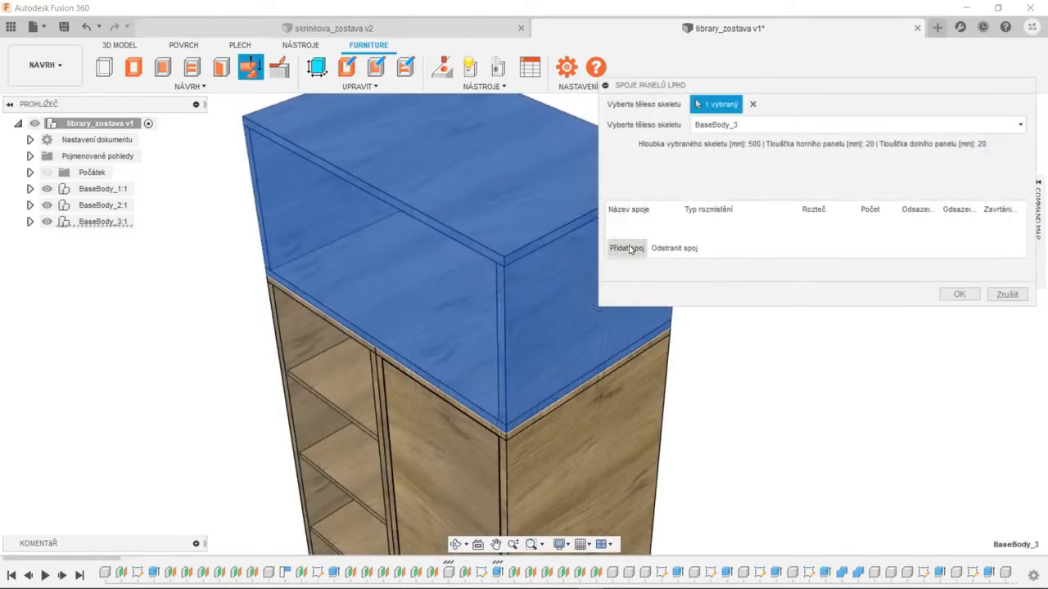
- Add a Kolík panel joint to BaseBody_3 with symmetric spacing, a count of 4, an offset of 25 and a drilling value of 11
click(626, 243)
click(638, 227)
click(618, 241)
click(751, 229)
click(729, 243)
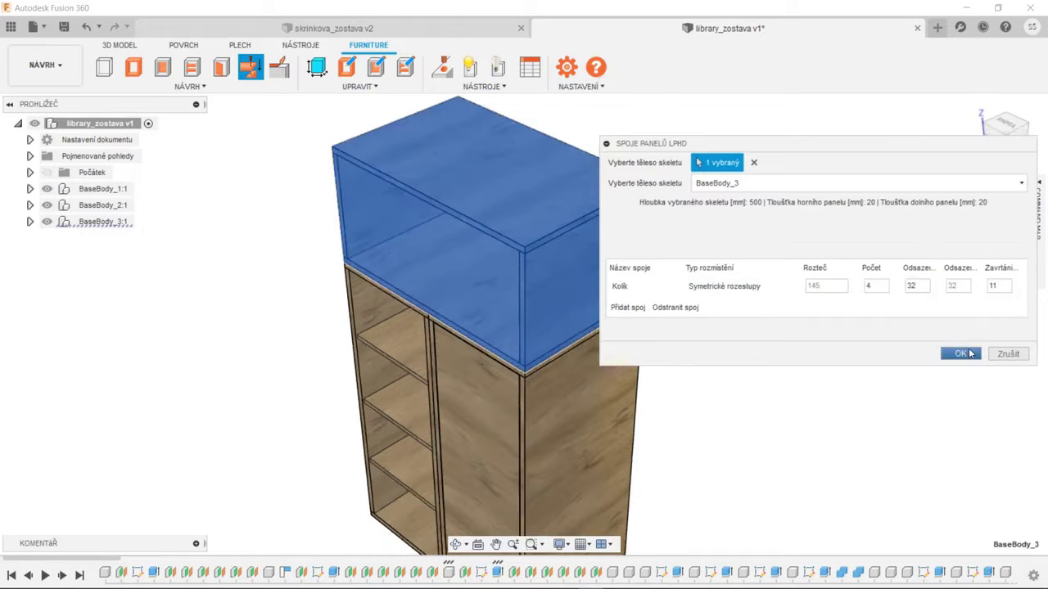
click(970, 353)
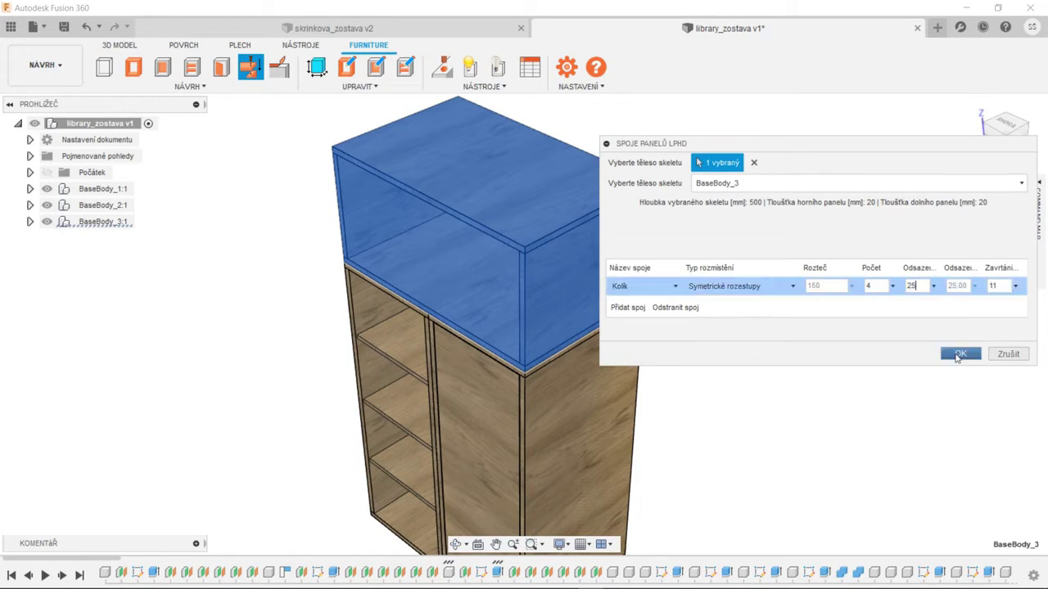
click(960, 354)
- Hide the Panels_BaseBody_3:1 component inside BaseBody_3 to expose the joint parts
scroll(561, 211, up, 5)
click(29, 221)
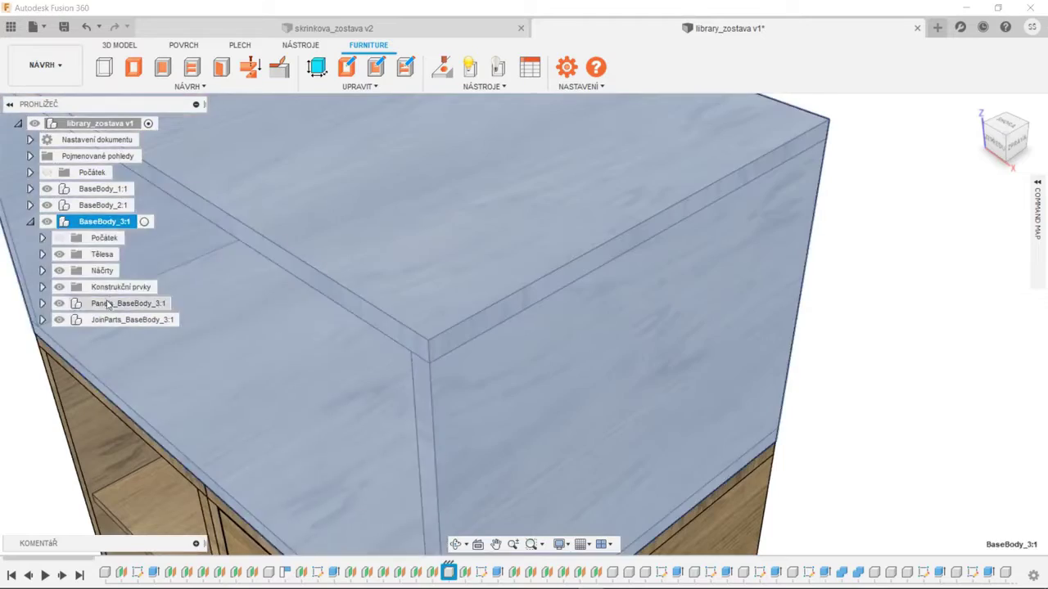
click(109, 305)
key(v)
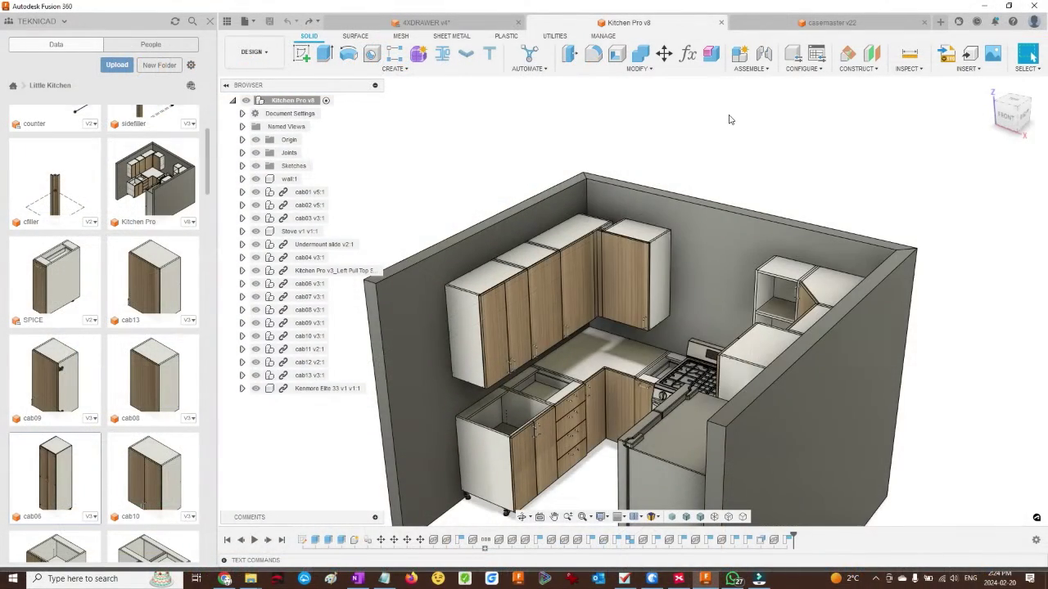
scroll(733, 120, up, 4)
scroll(732, 121, down, 5)
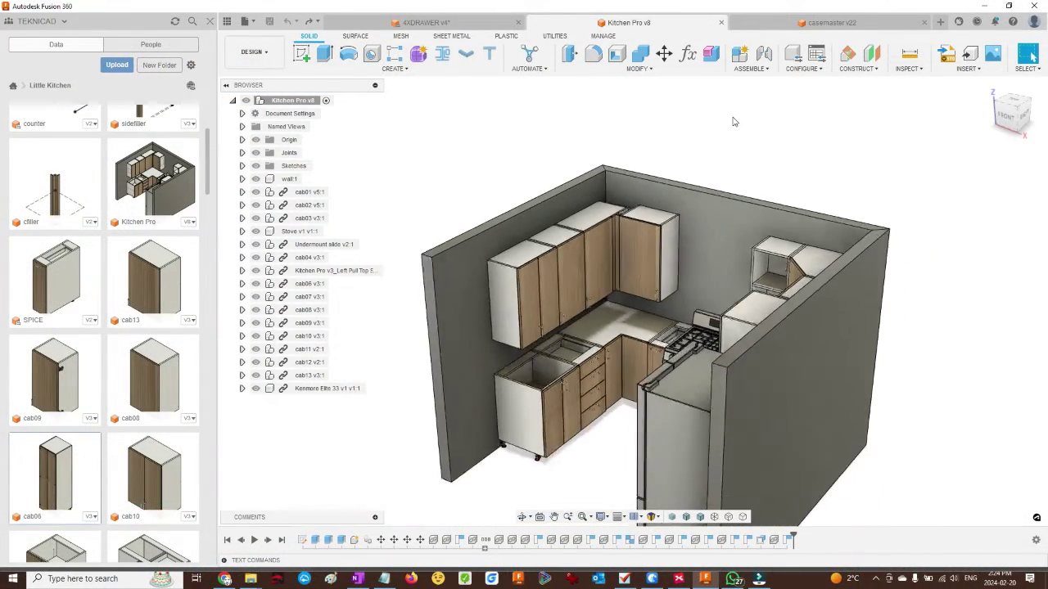
mouse_move(624, 337)
shift+middle_down()
mouse_move(713, 327)
mouse_move(690, 351)
mouse_move(650, 363)
mouse_move(626, 353)
shift+middle_up()
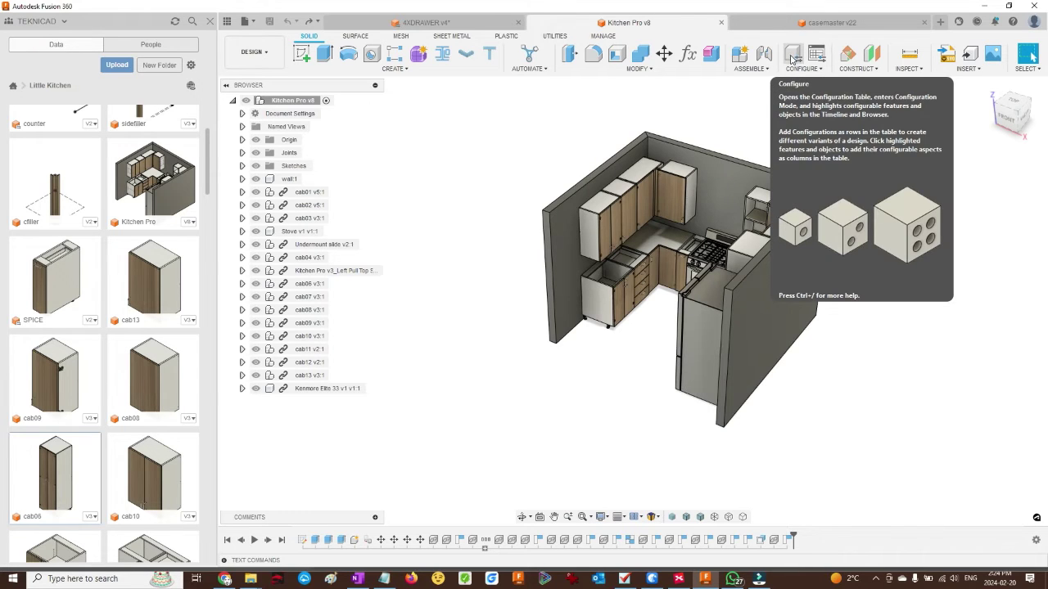
shift+middle_drag(752, 104, 754, 106)
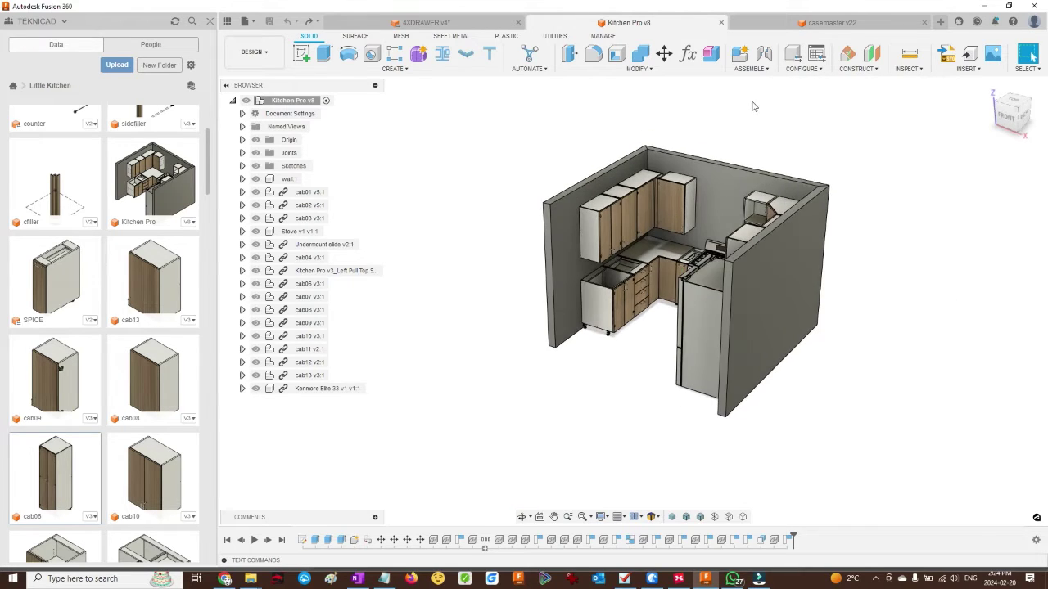
scroll(661, 148, up, 3)
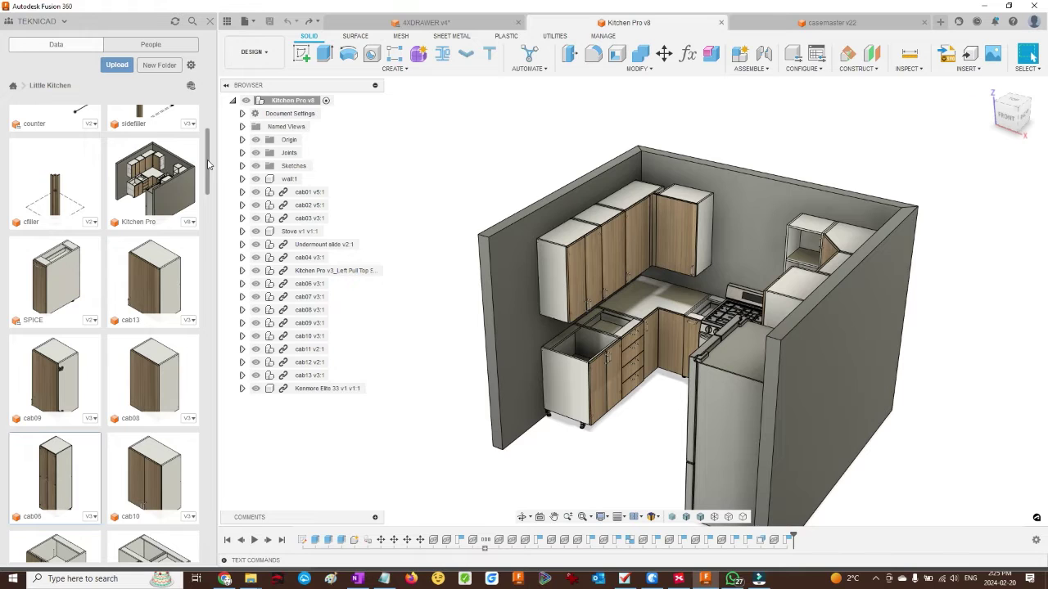
- Insert the 2DTAL library cabinet in its Hidden Undermount configuration and rotate it 90 degrees about the Z axis
drag(208, 164, 181, 432)
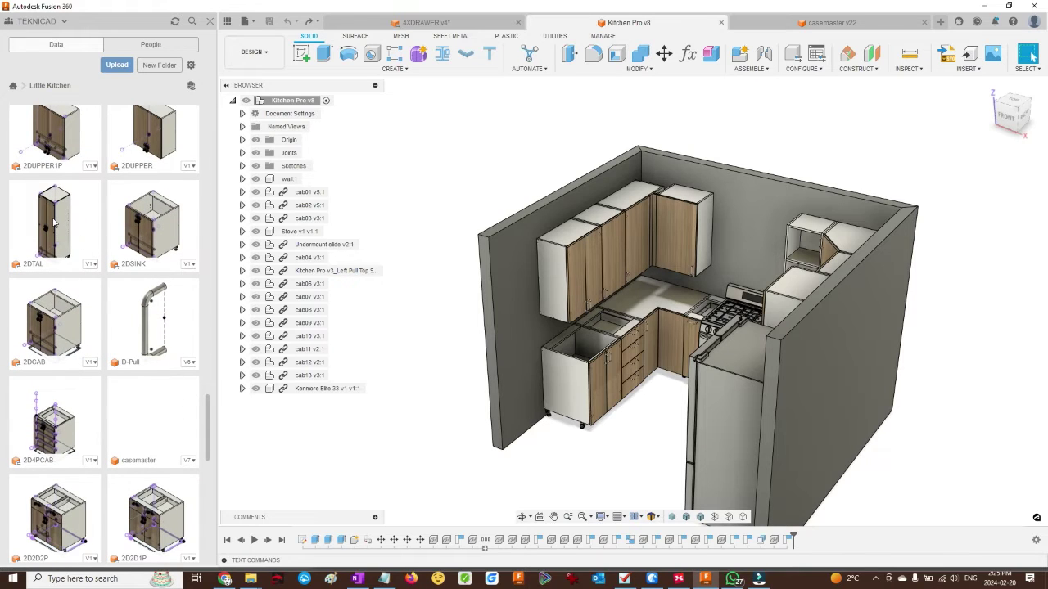
drag(54, 221, 425, 366)
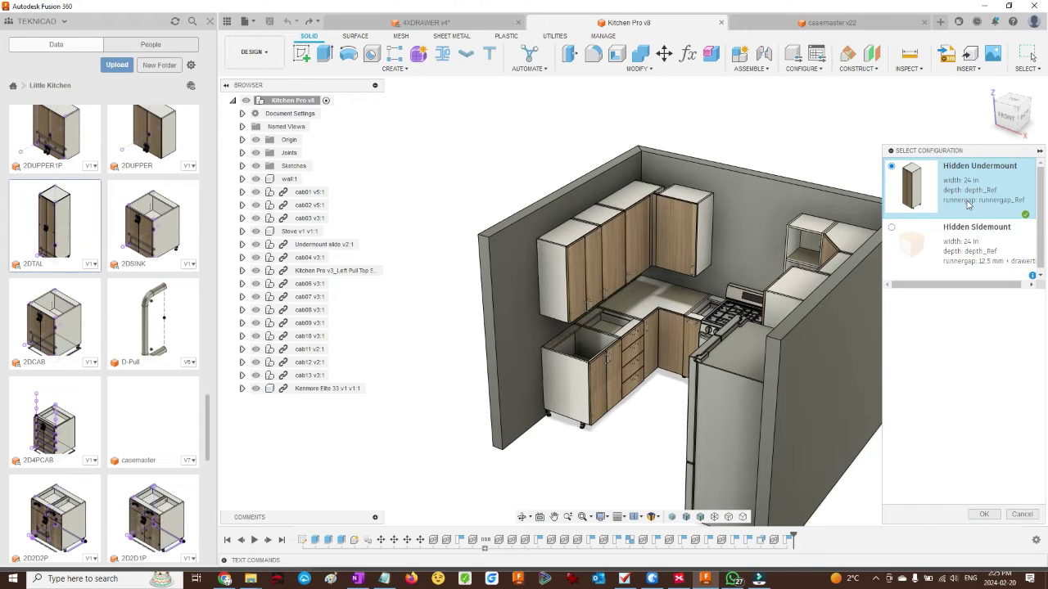
click(983, 515)
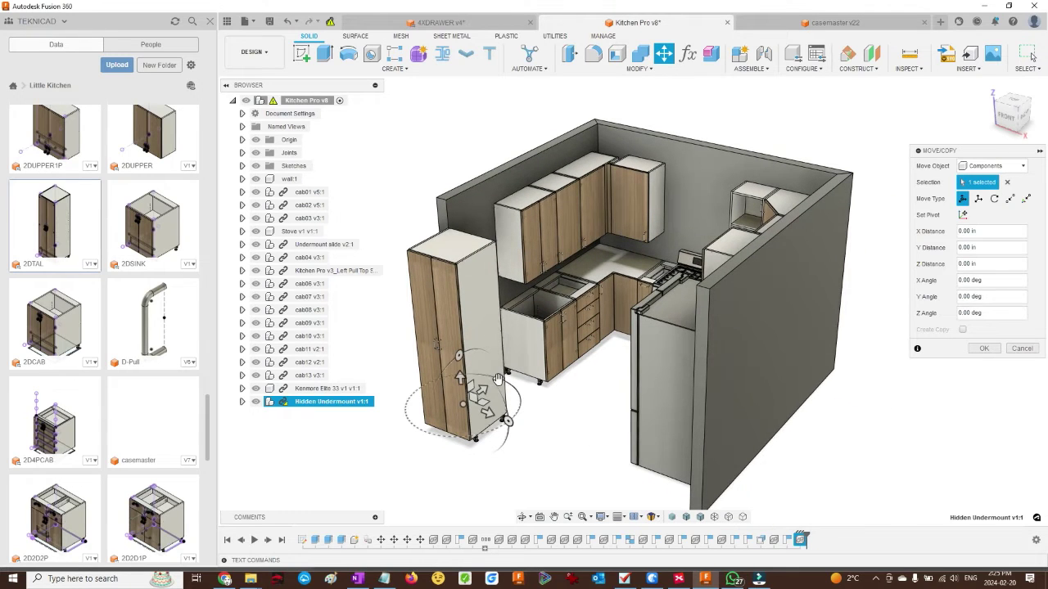
drag(498, 379, 395, 377)
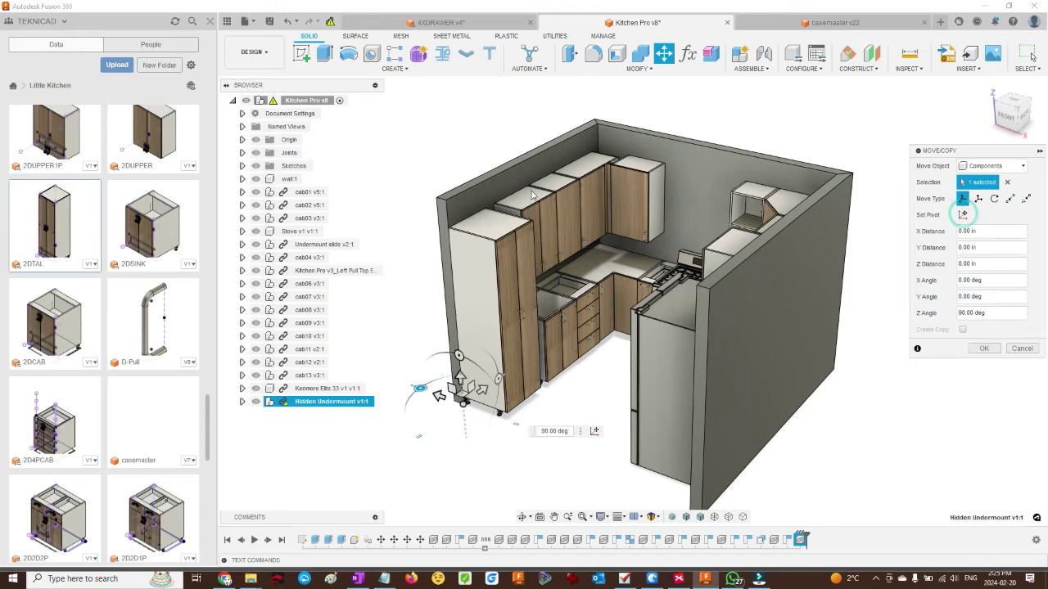
- Set the pivot at the tall cabinet's upper back corner and move the cabinet flush to the matching corner of the end upper cabinet
scroll(532, 194, up, 6)
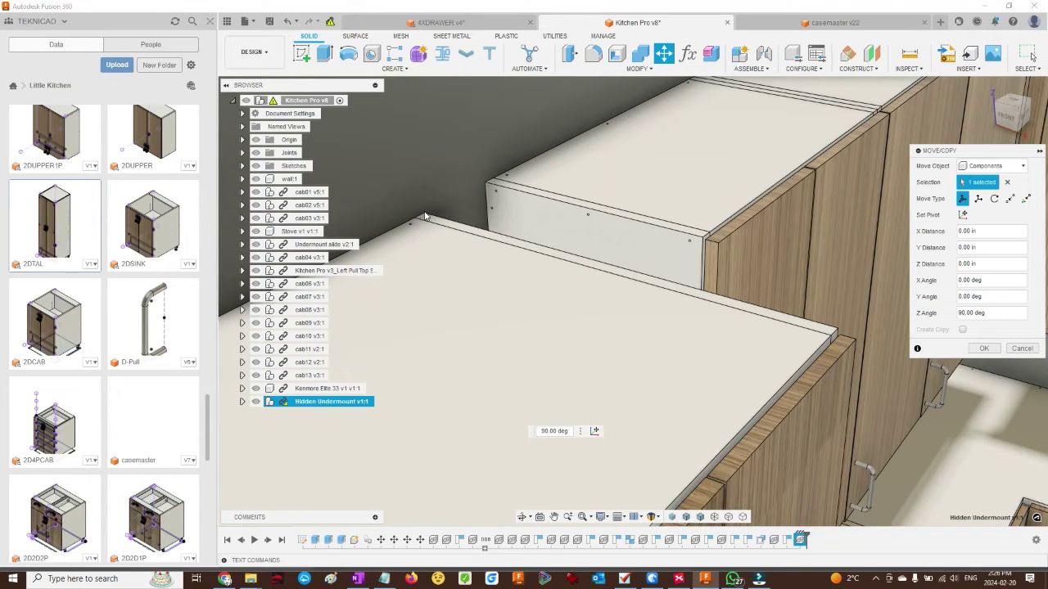
click(963, 214)
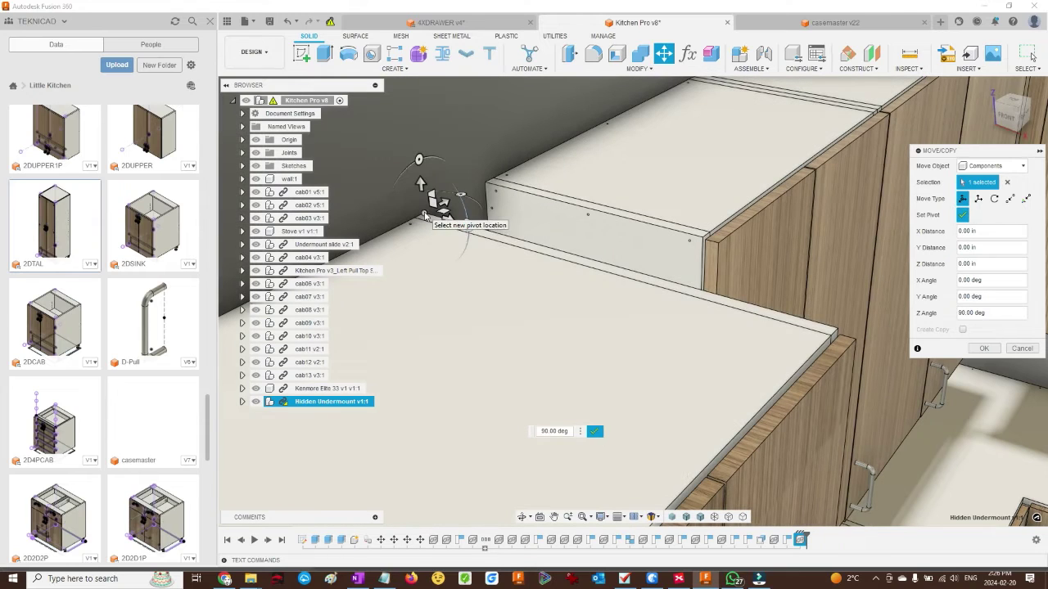
click(424, 215)
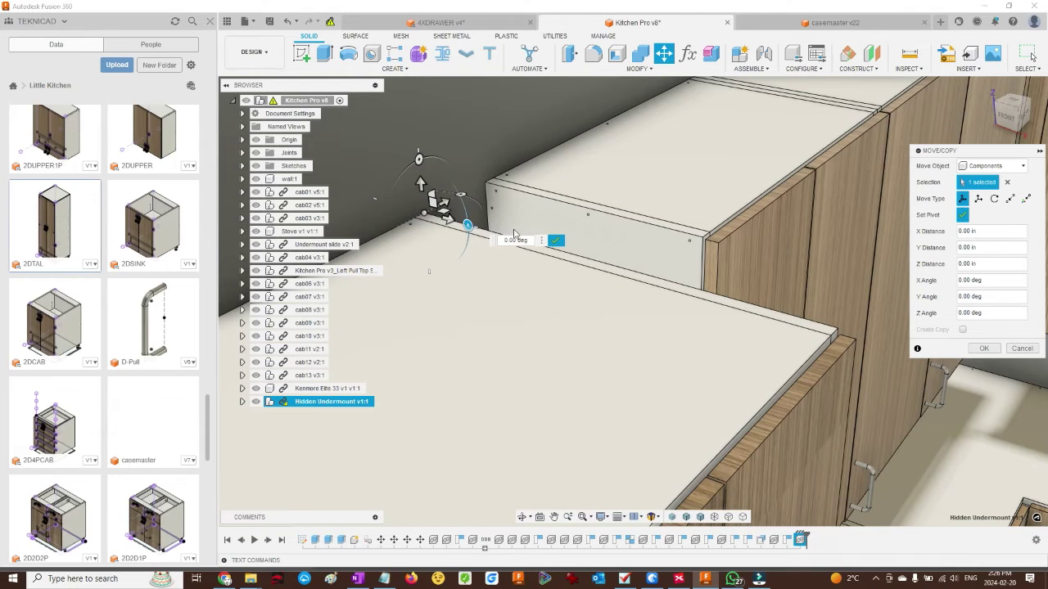
click(556, 240)
drag(447, 197, 512, 197)
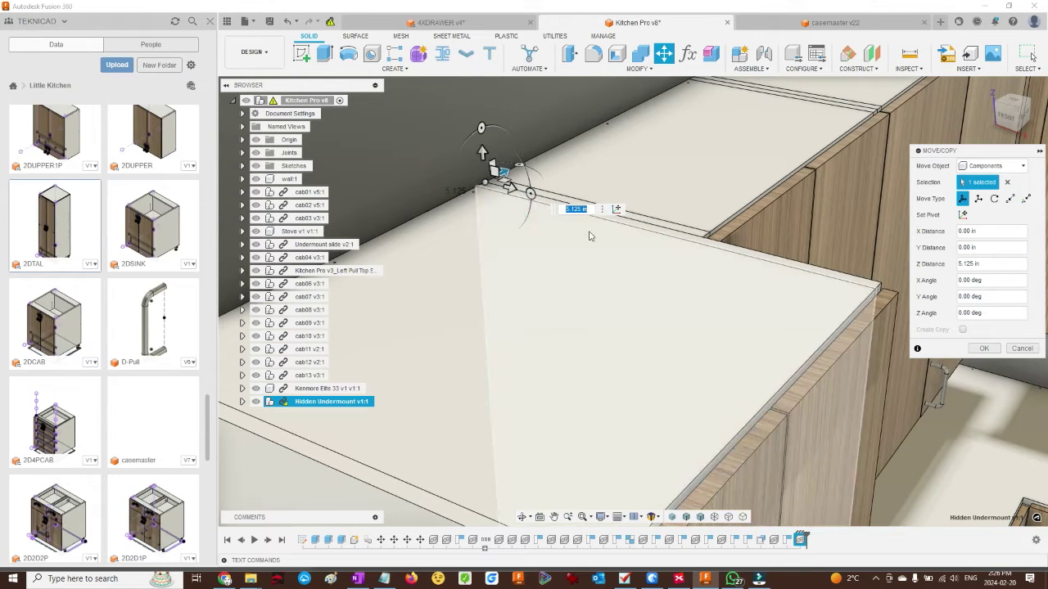
click(984, 347)
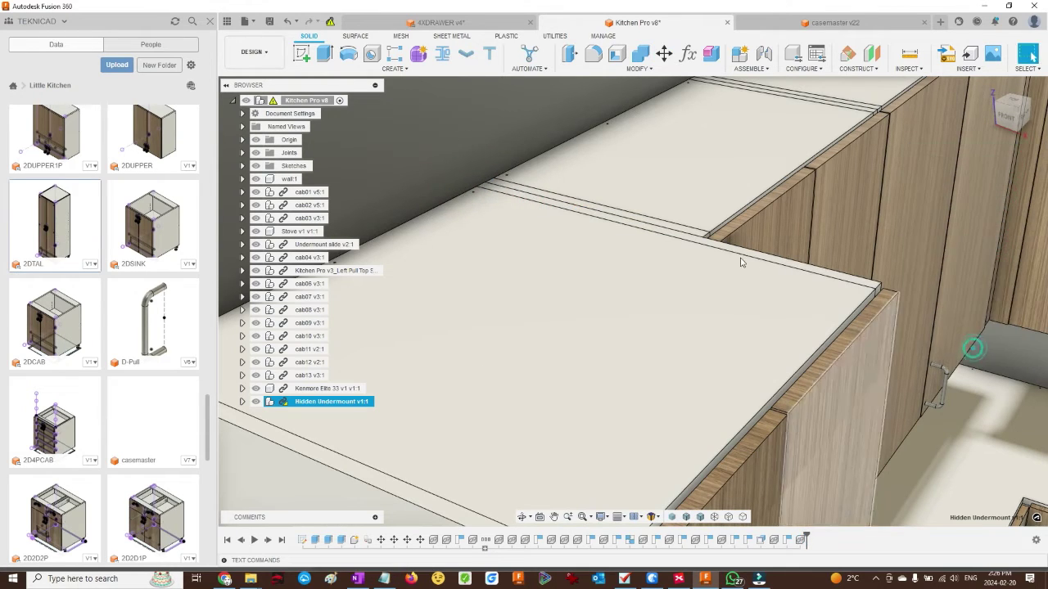
- Inspect how the tall cabinet's top, side and doors align with the neighbouring cabinets and the wall
shift+middle_drag(900, 311, 669, 202)
scroll(669, 202, down, 5)
scroll(673, 274, up, 5)
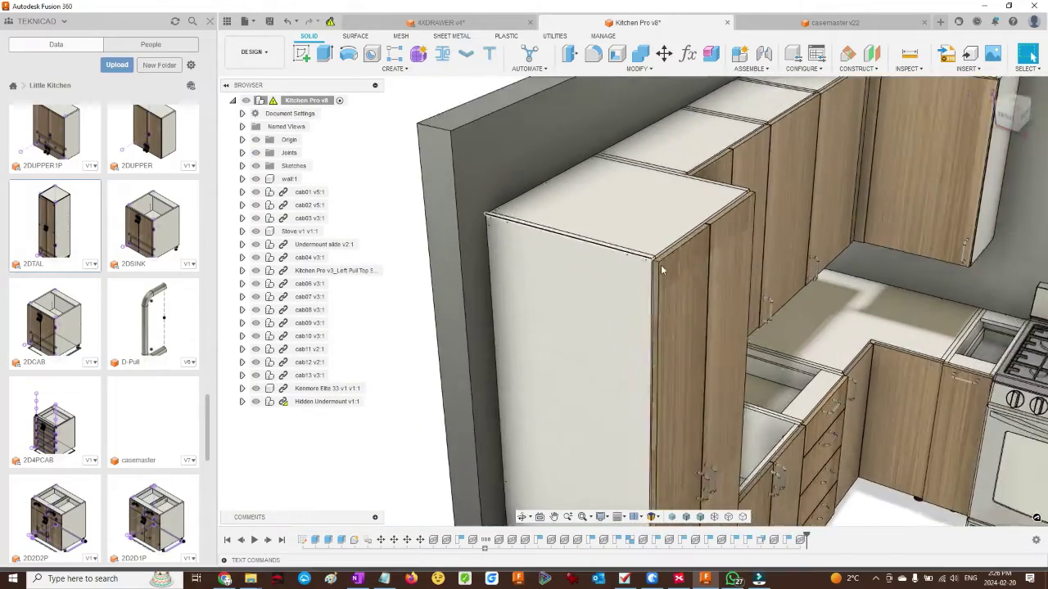
scroll(673, 273, up, 3)
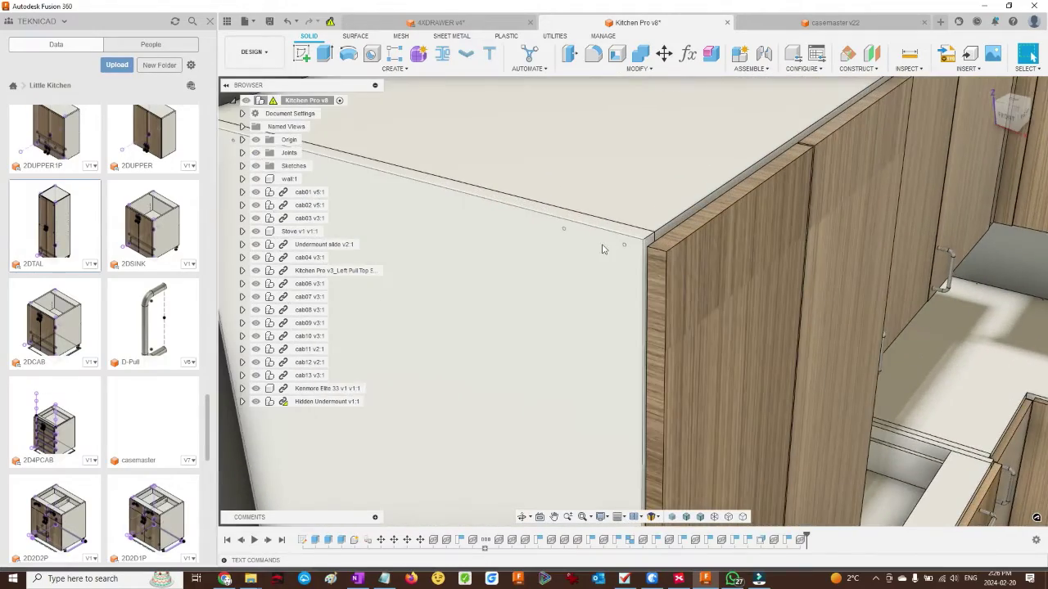
scroll(615, 252, down, 4)
scroll(603, 248, down, 5)
scroll(602, 385, up, 5)
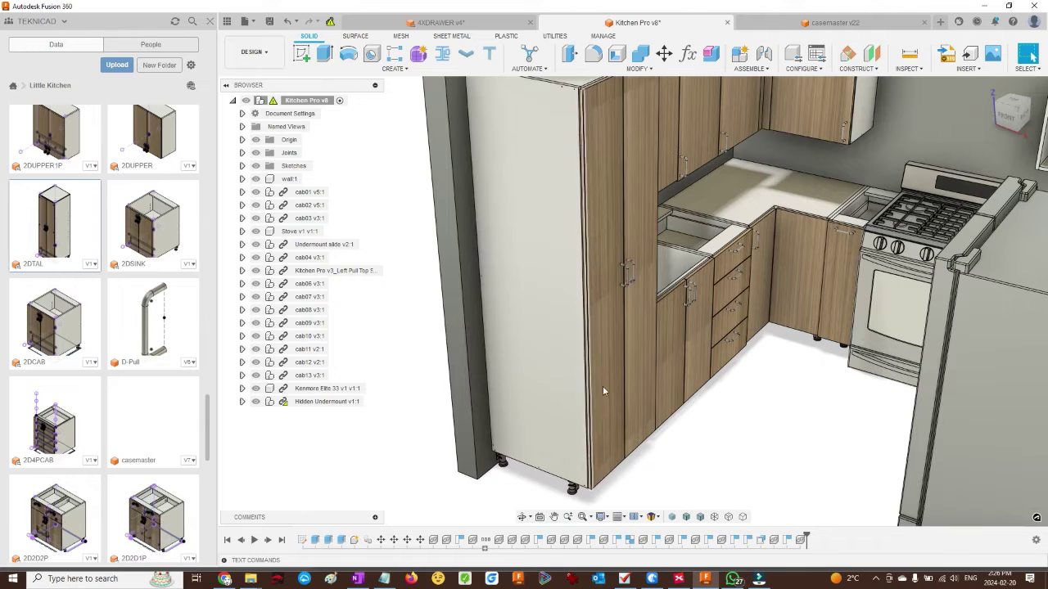
click(607, 390)
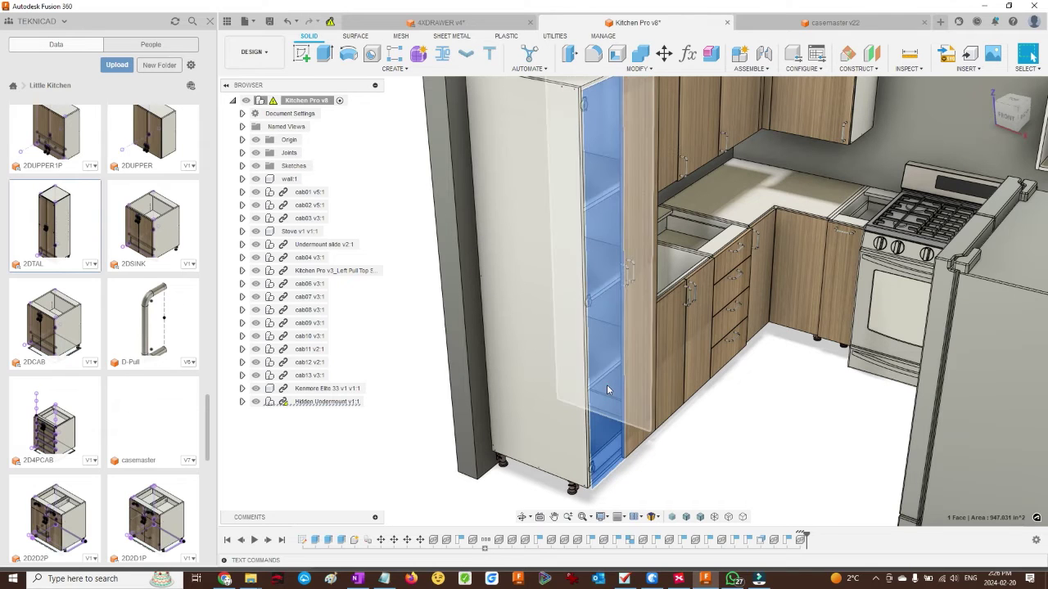
scroll(606, 389, up, 5)
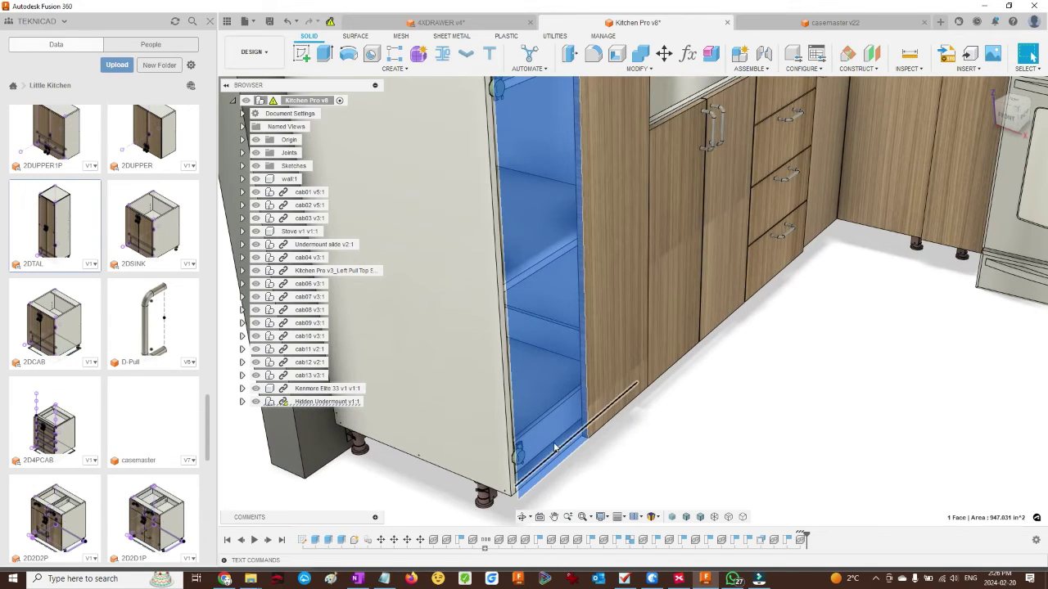
key(Escape)
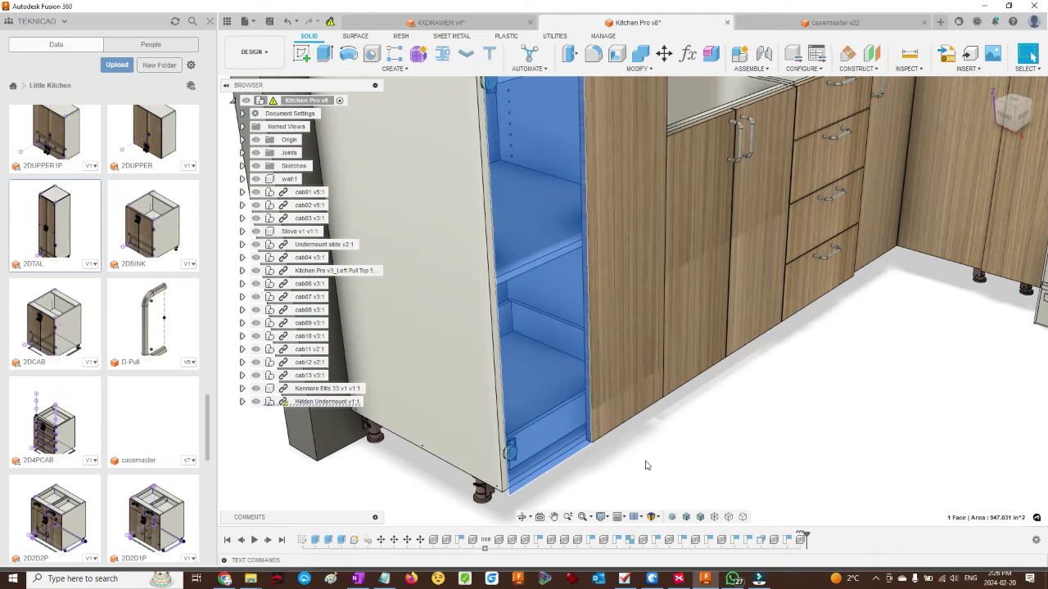
scroll(646, 465, down, 3)
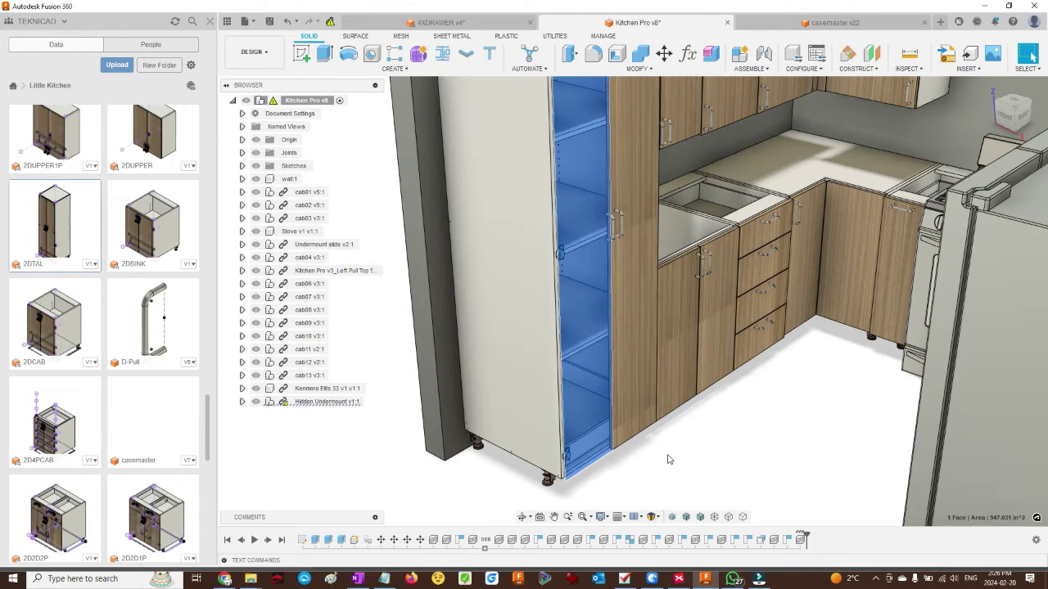
key(Escape)
scroll(668, 459, down, 5)
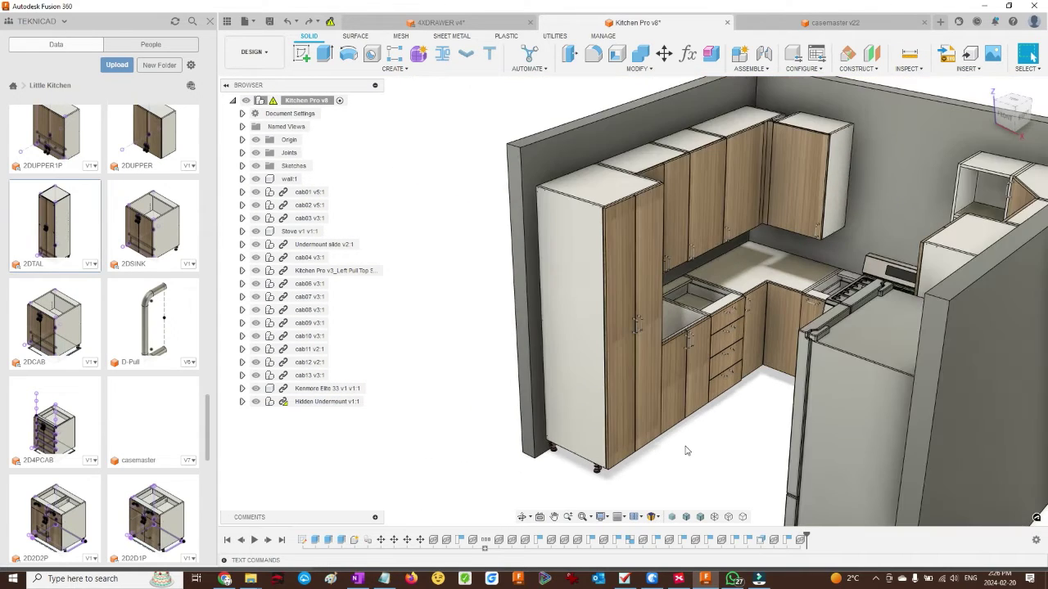
scroll(672, 457, up, 3)
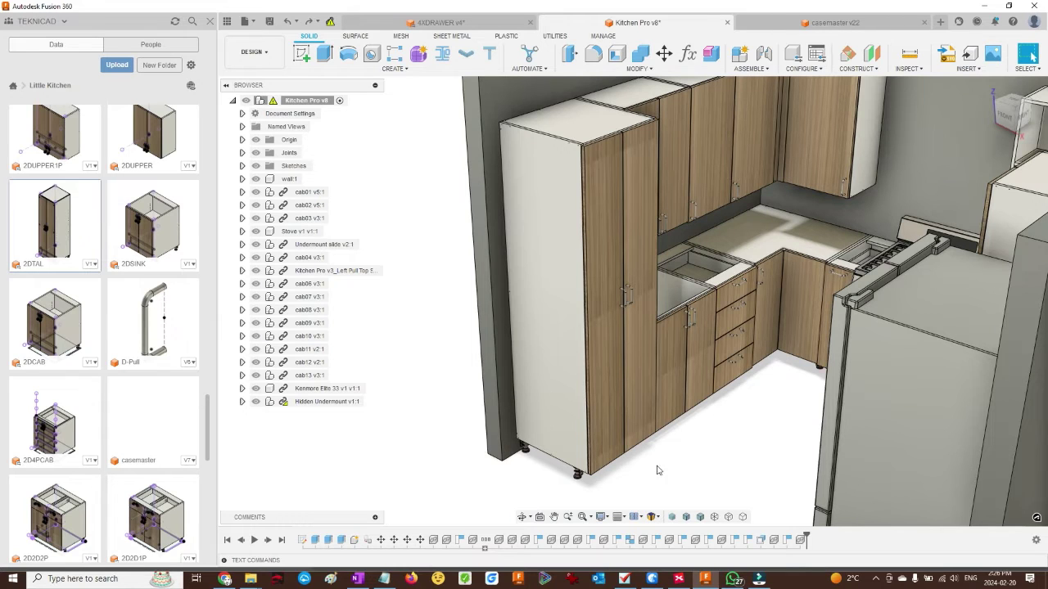
- Save the inserted Hidden Undermount component as a separate design named cab12 in the Little Kitchen folder, replacing it in the kitchen
right_click(312, 405)
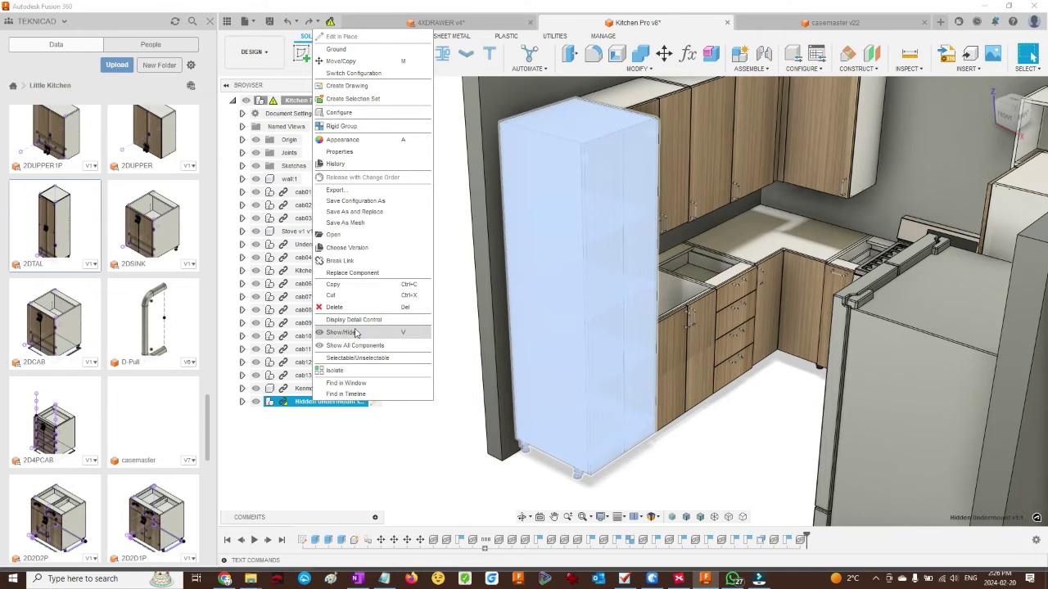
click(371, 213)
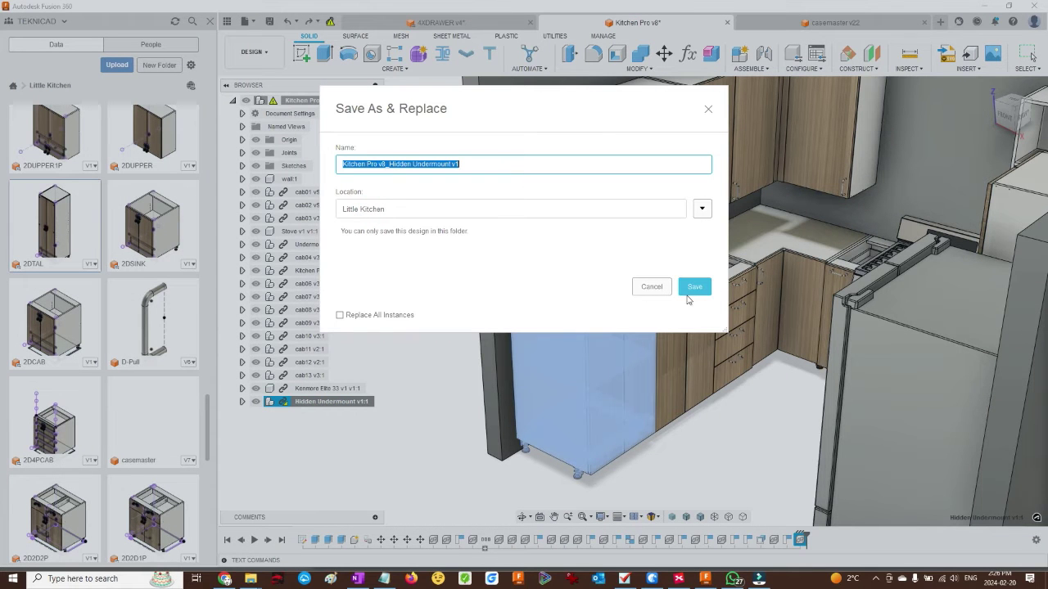
text(d)
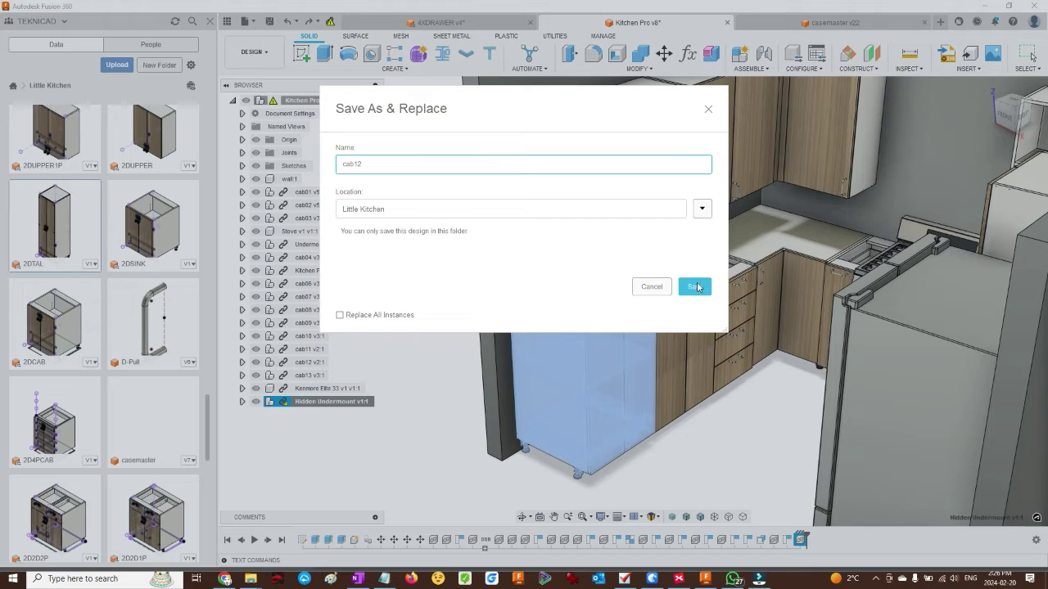
click(694, 287)
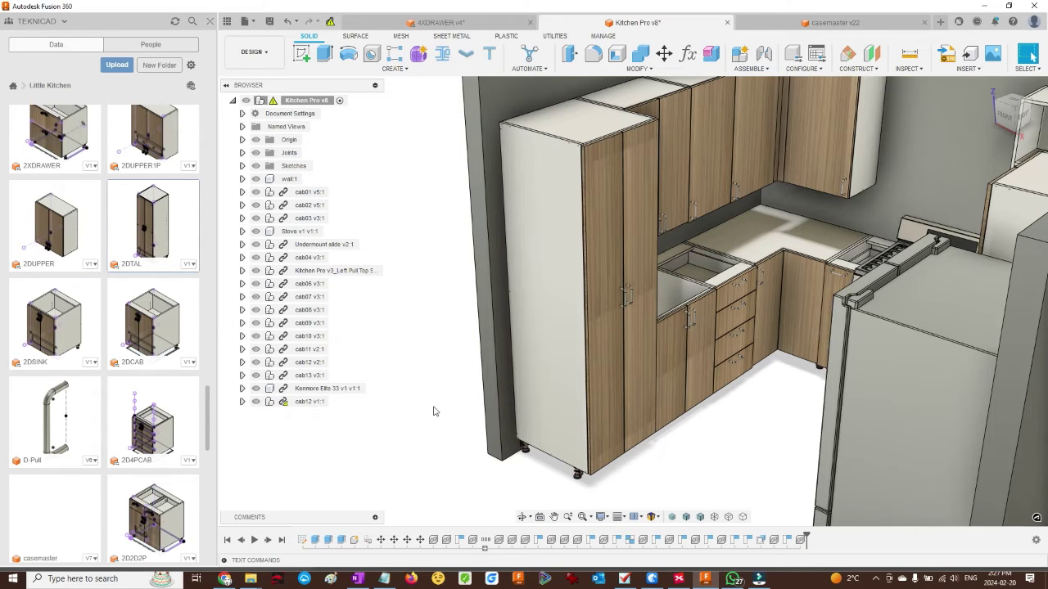
click(332, 402)
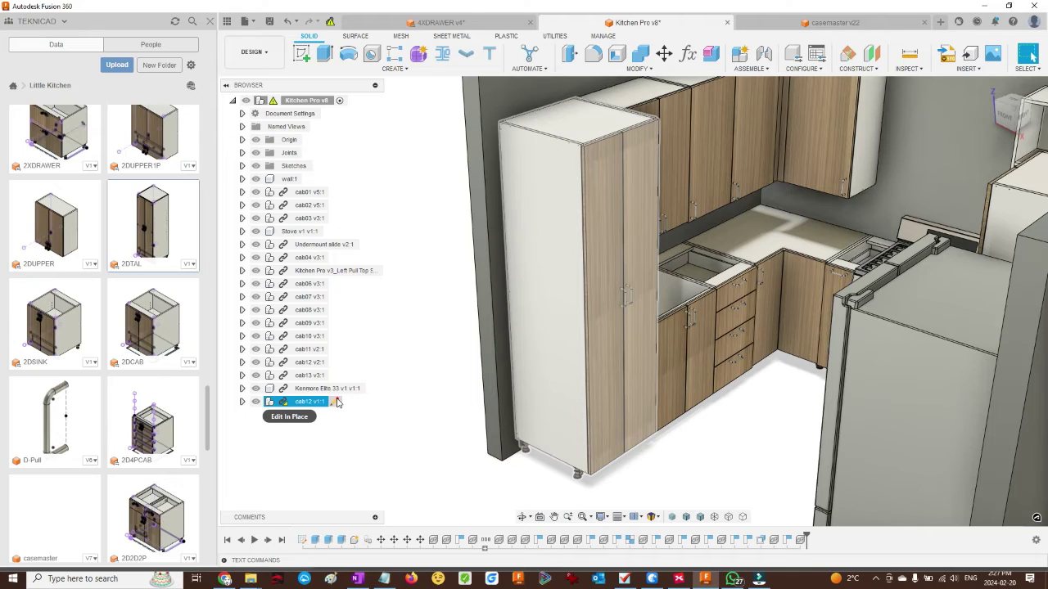
click(434, 368)
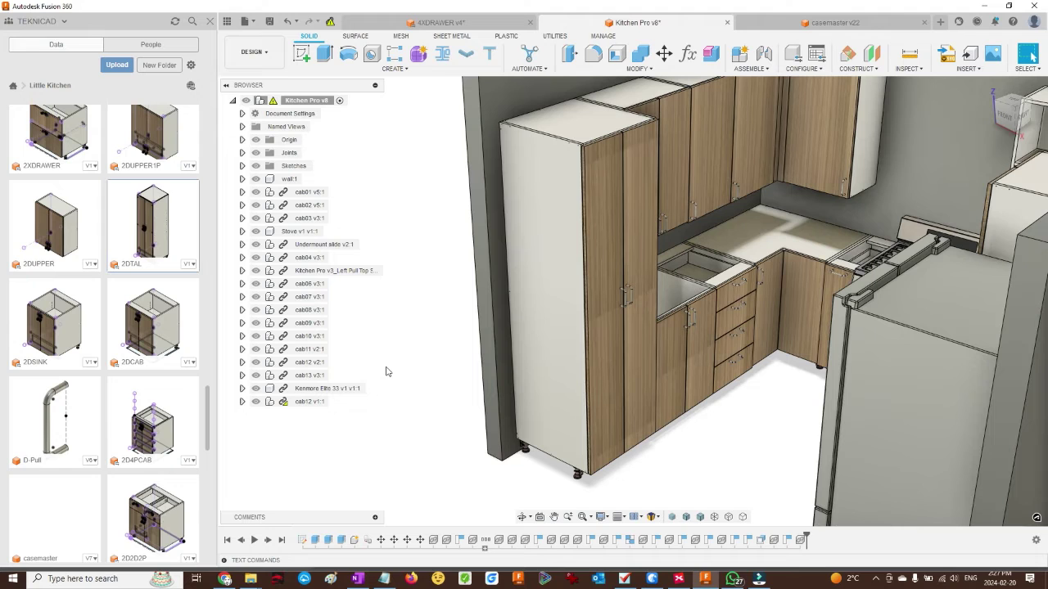
- Switch to the casemaster design and review its user parameters
scroll(393, 390, down, 5)
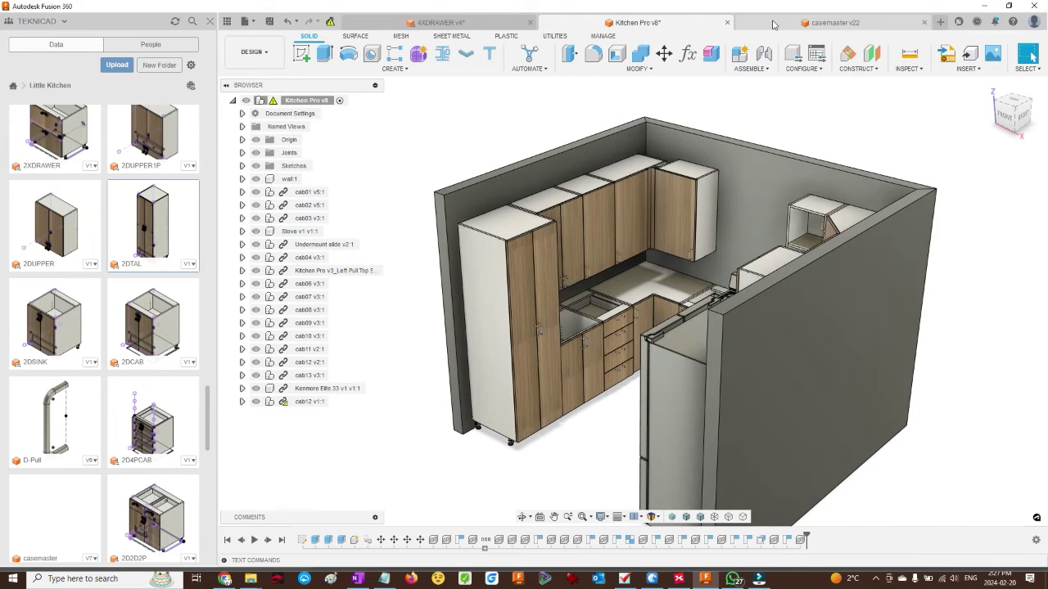
click(772, 24)
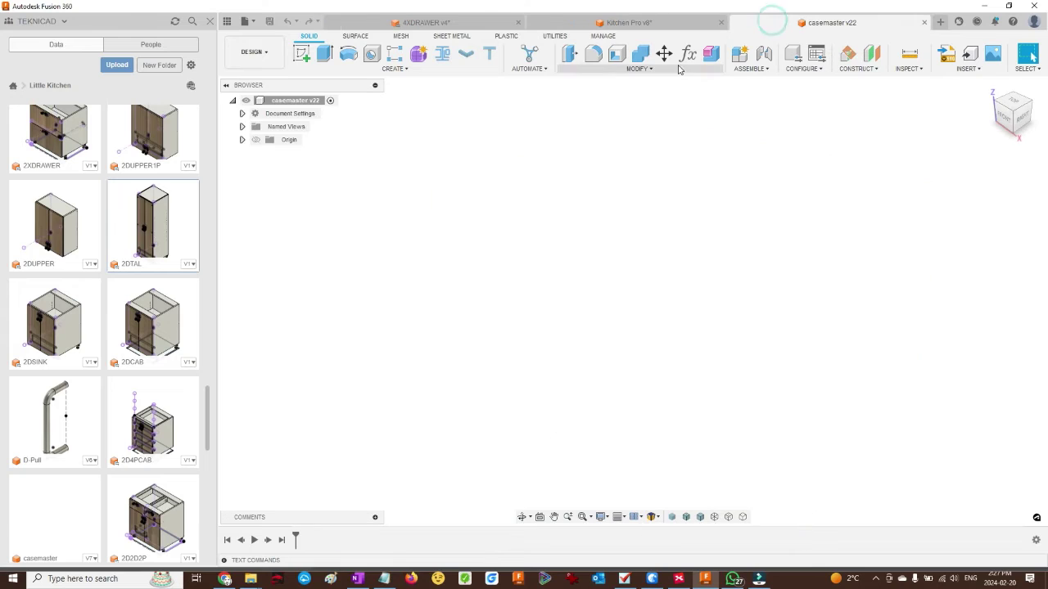
click(688, 54)
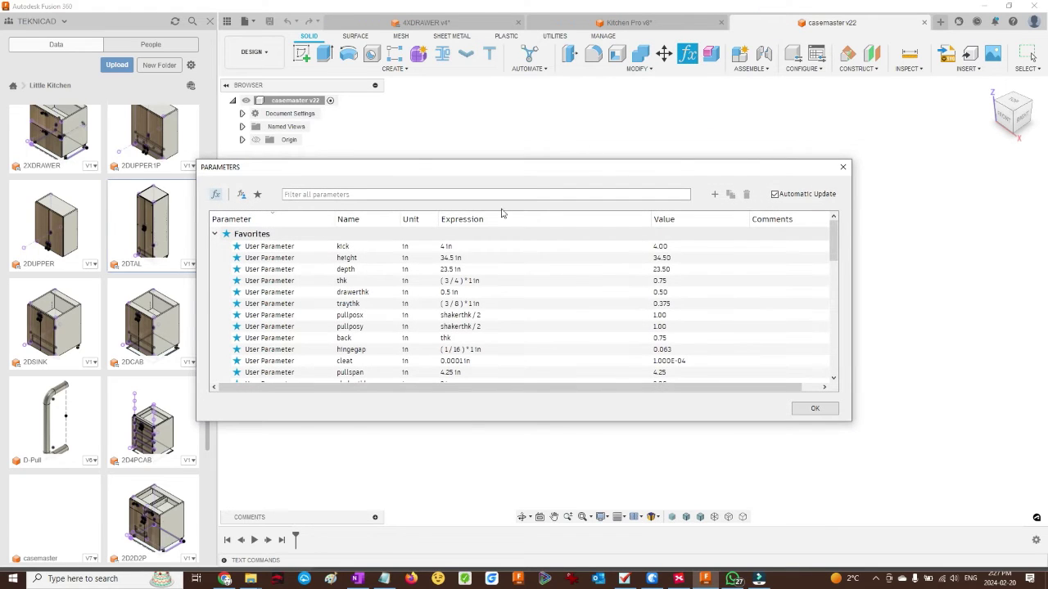
click(843, 168)
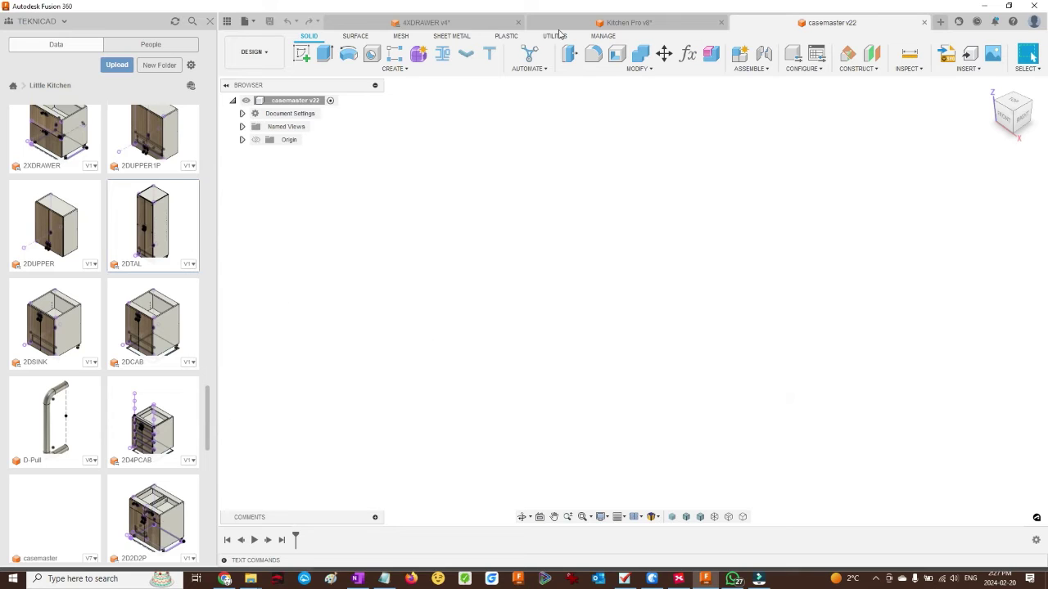
- Switch to the 4XDRAWER design and hide the right gable to expose the drawer boxes and runners
click(477, 20)
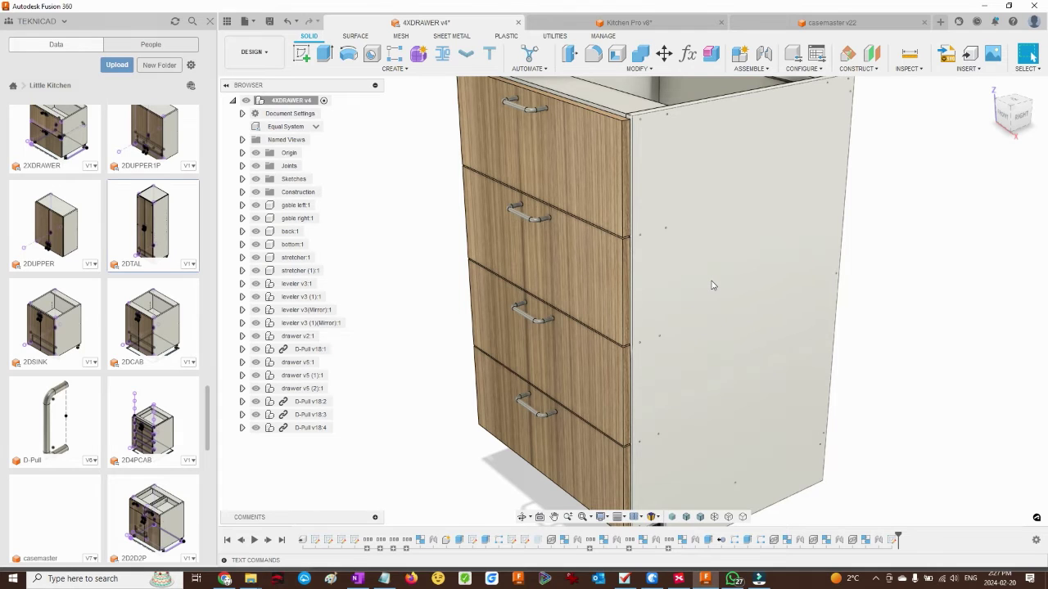
scroll(713, 285, down, 3)
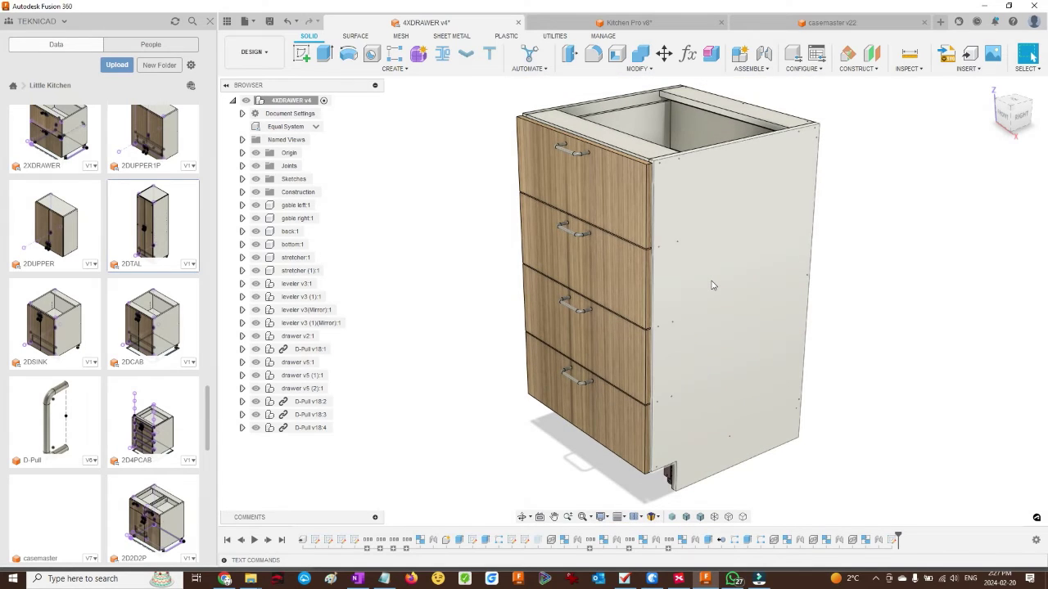
shift+middle_drag(712, 285, 711, 271)
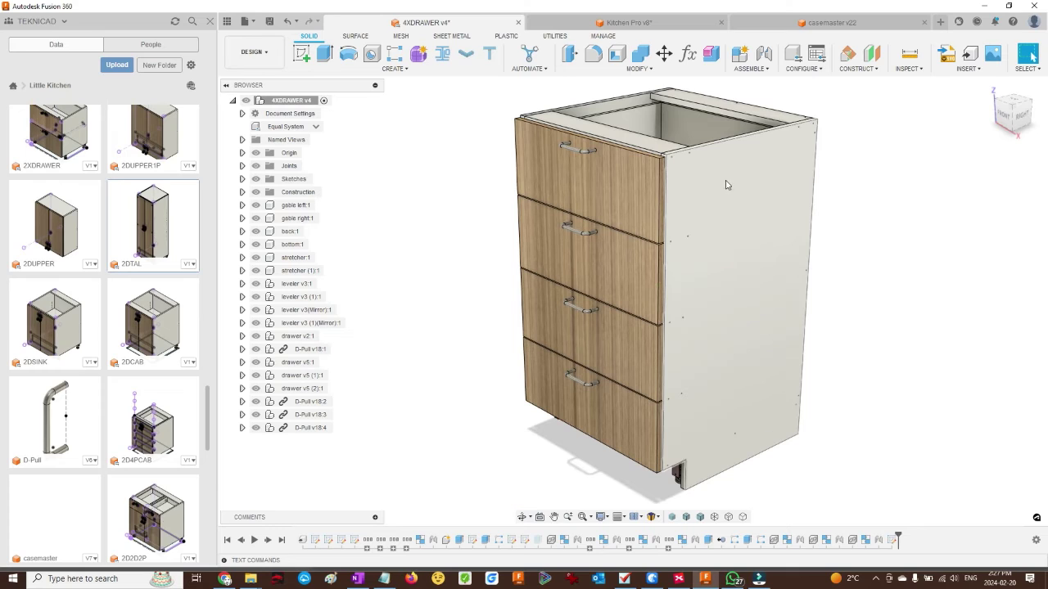
click(737, 216)
key(v)
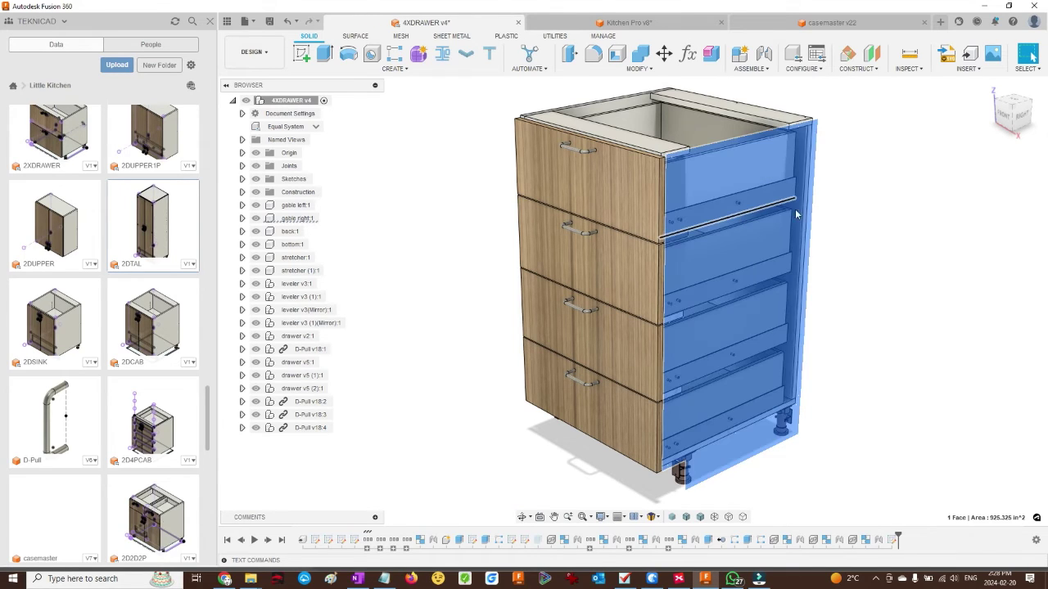
click(930, 208)
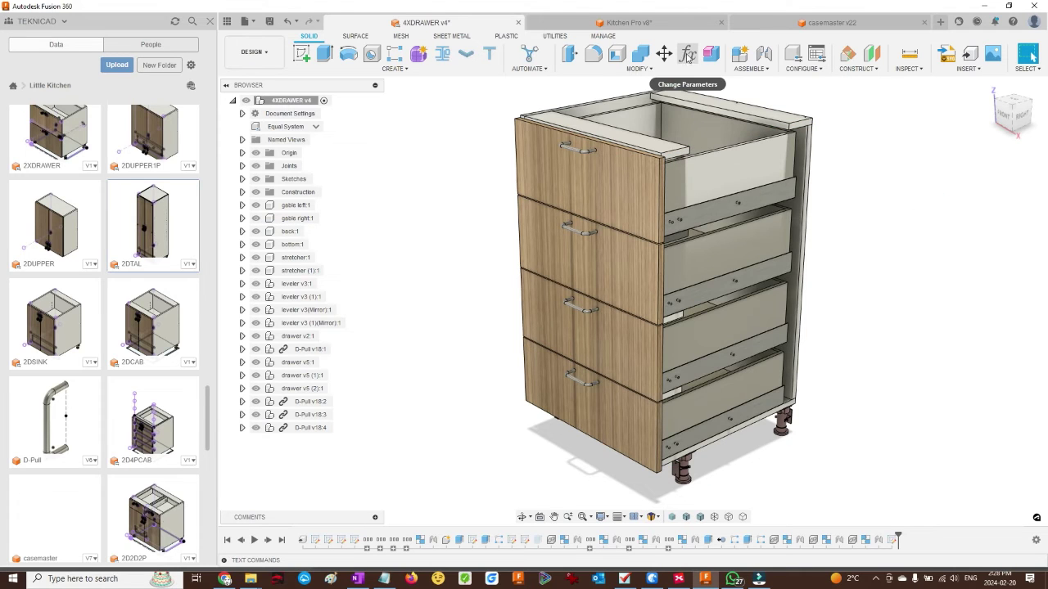
- Set the drawer cabinet's depth user parameter to 18 in to test how the boxes and runners adapt
click(687, 55)
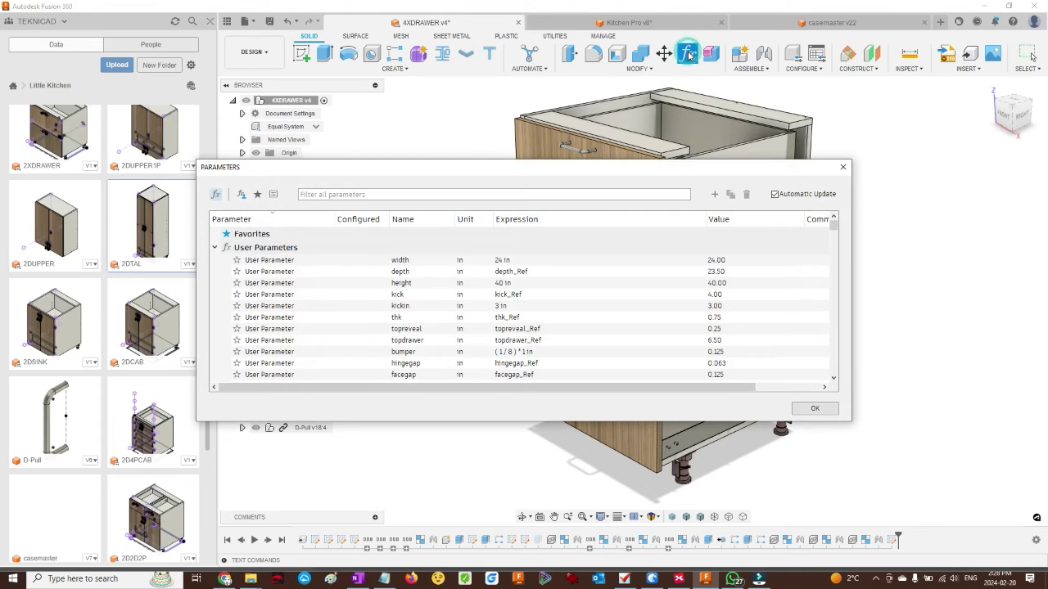
click(542, 273)
text(1)
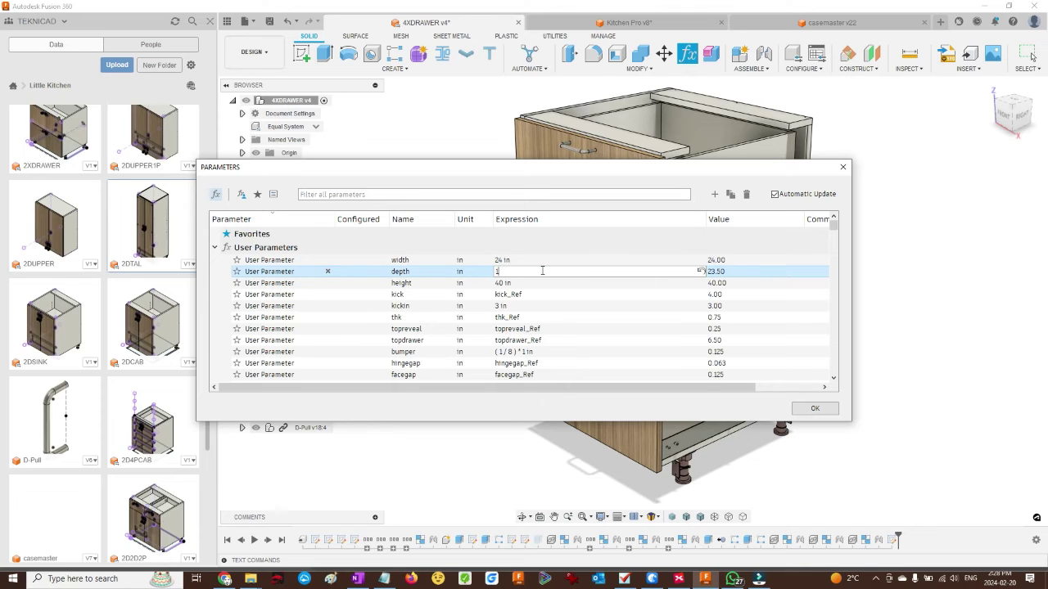
text(8)
drag(536, 175, 323, 184)
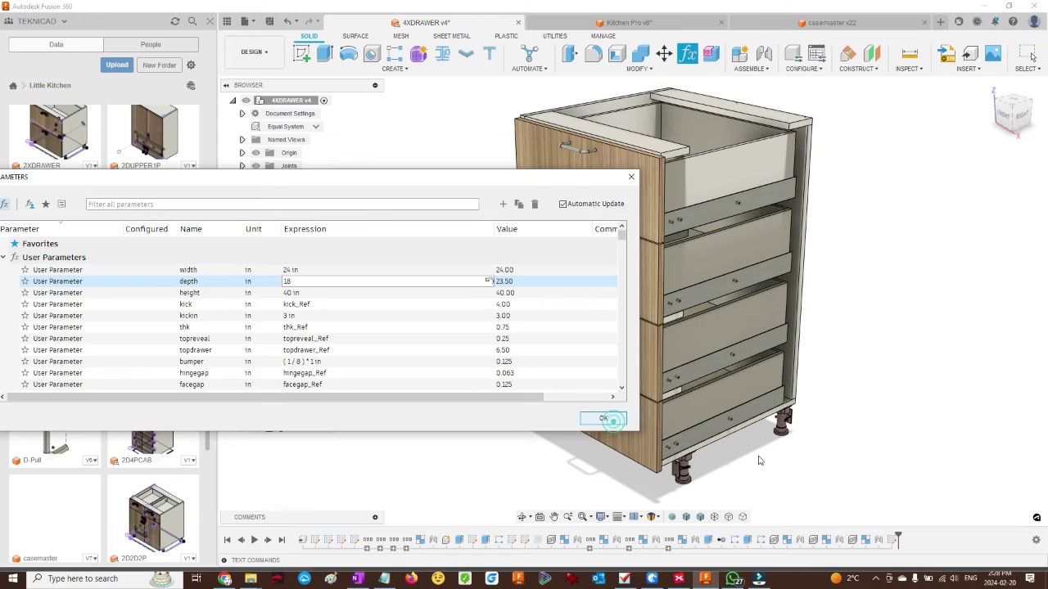
key(Return)
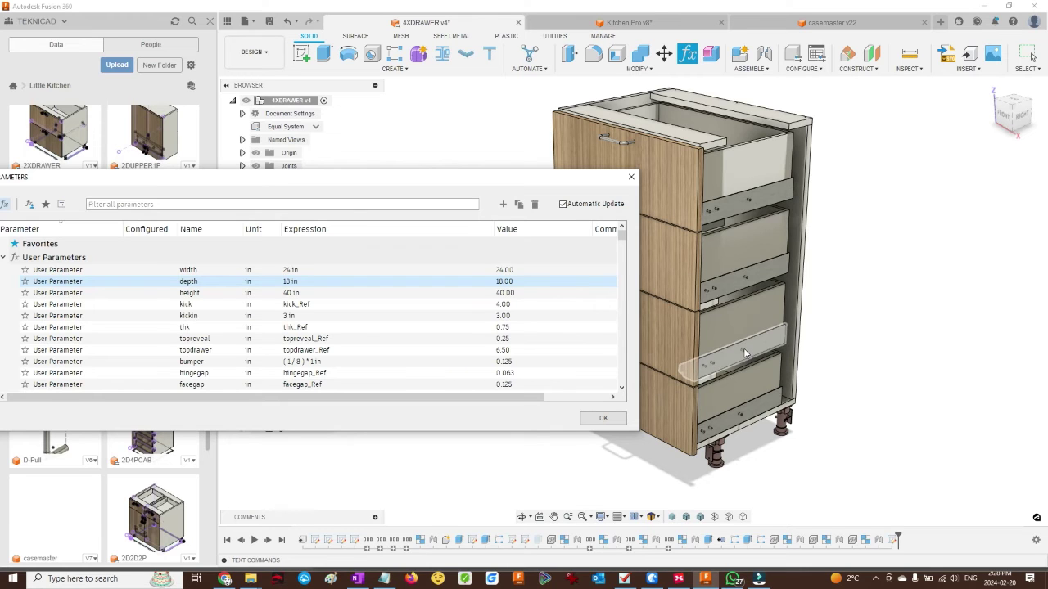
click(631, 177)
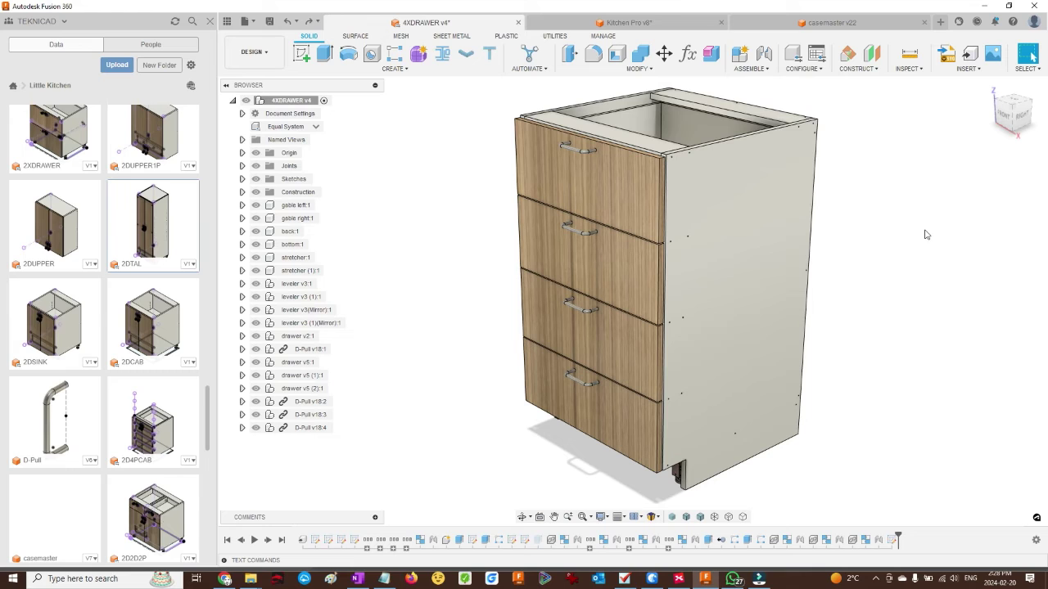
- Switch to the Kitchen Pro design and inspect the whole kitchen layout from both sides
click(670, 22)
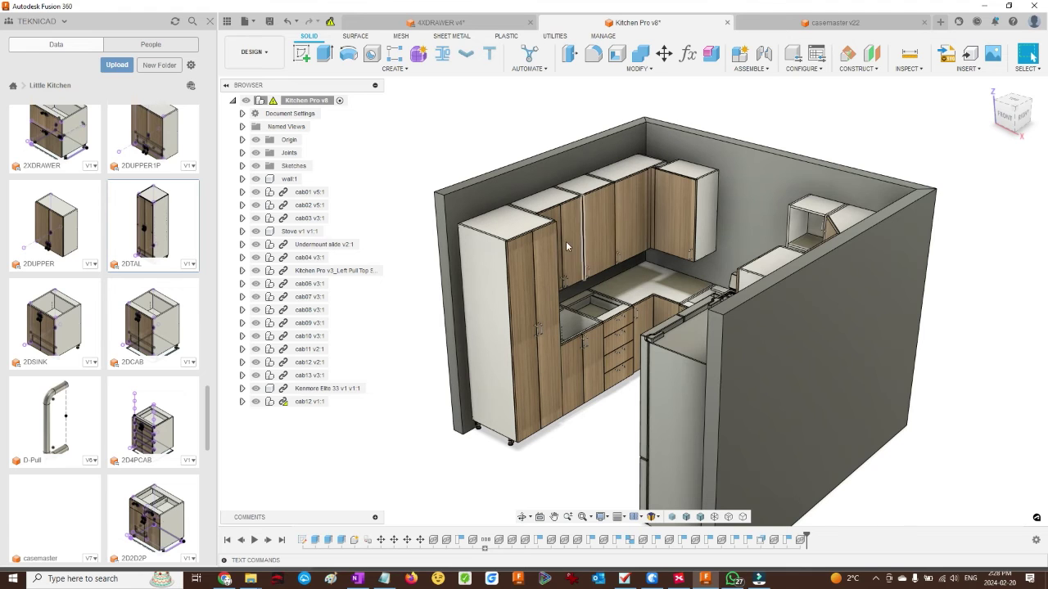
shift+middle_drag(583, 434, 655, 446)
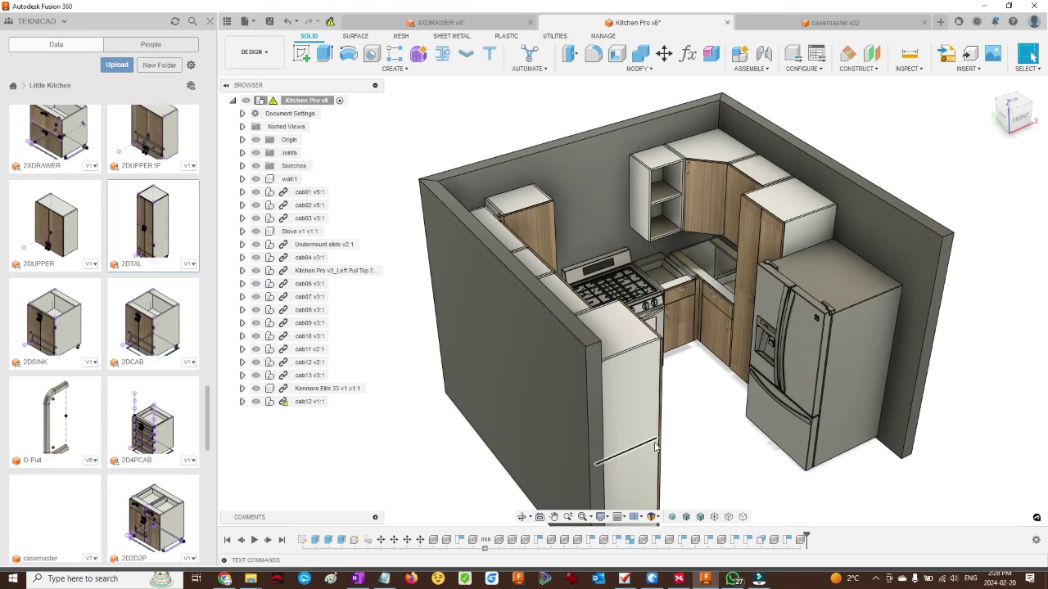
shift+middle_drag(714, 445, 638, 453)
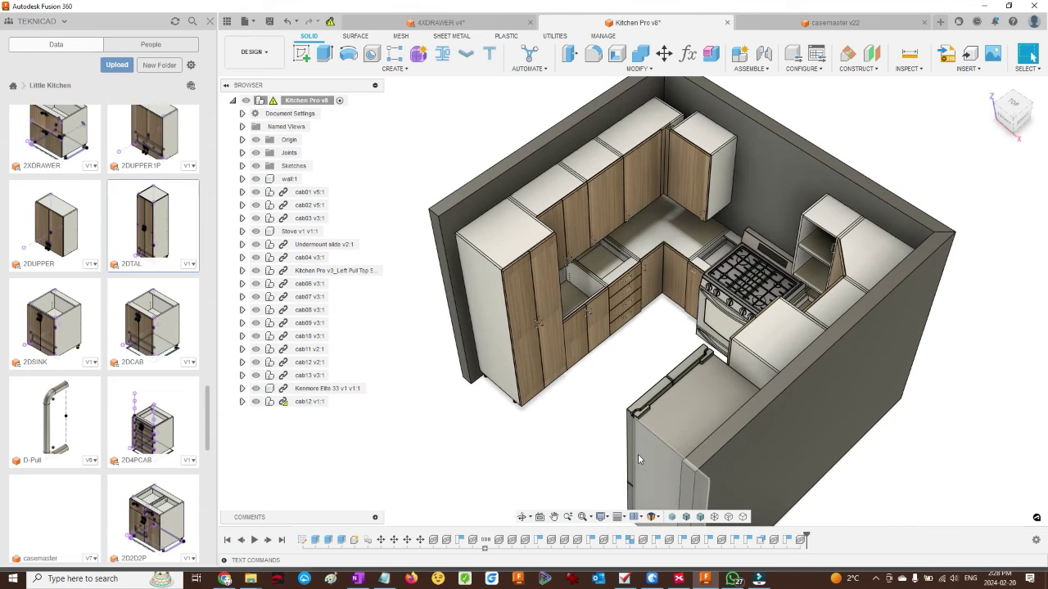